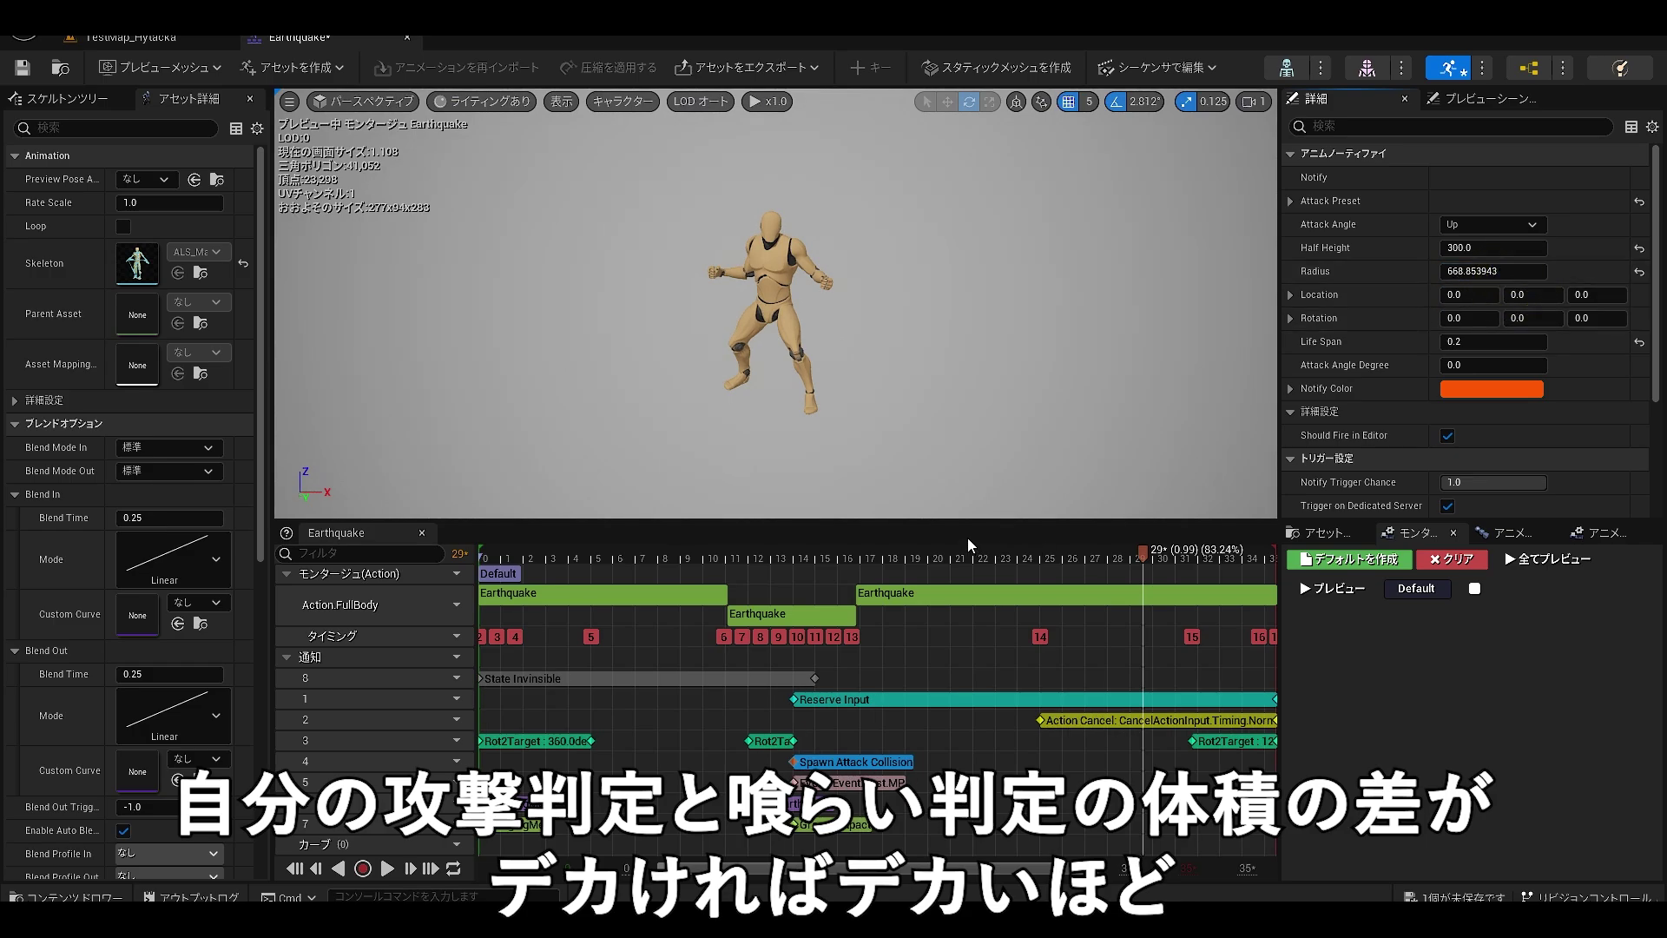
Zoom out on the SM_Cliff_Formation_03 rock mesh in the Static Mesh Editor
scroll(980, 391, "down", 3)
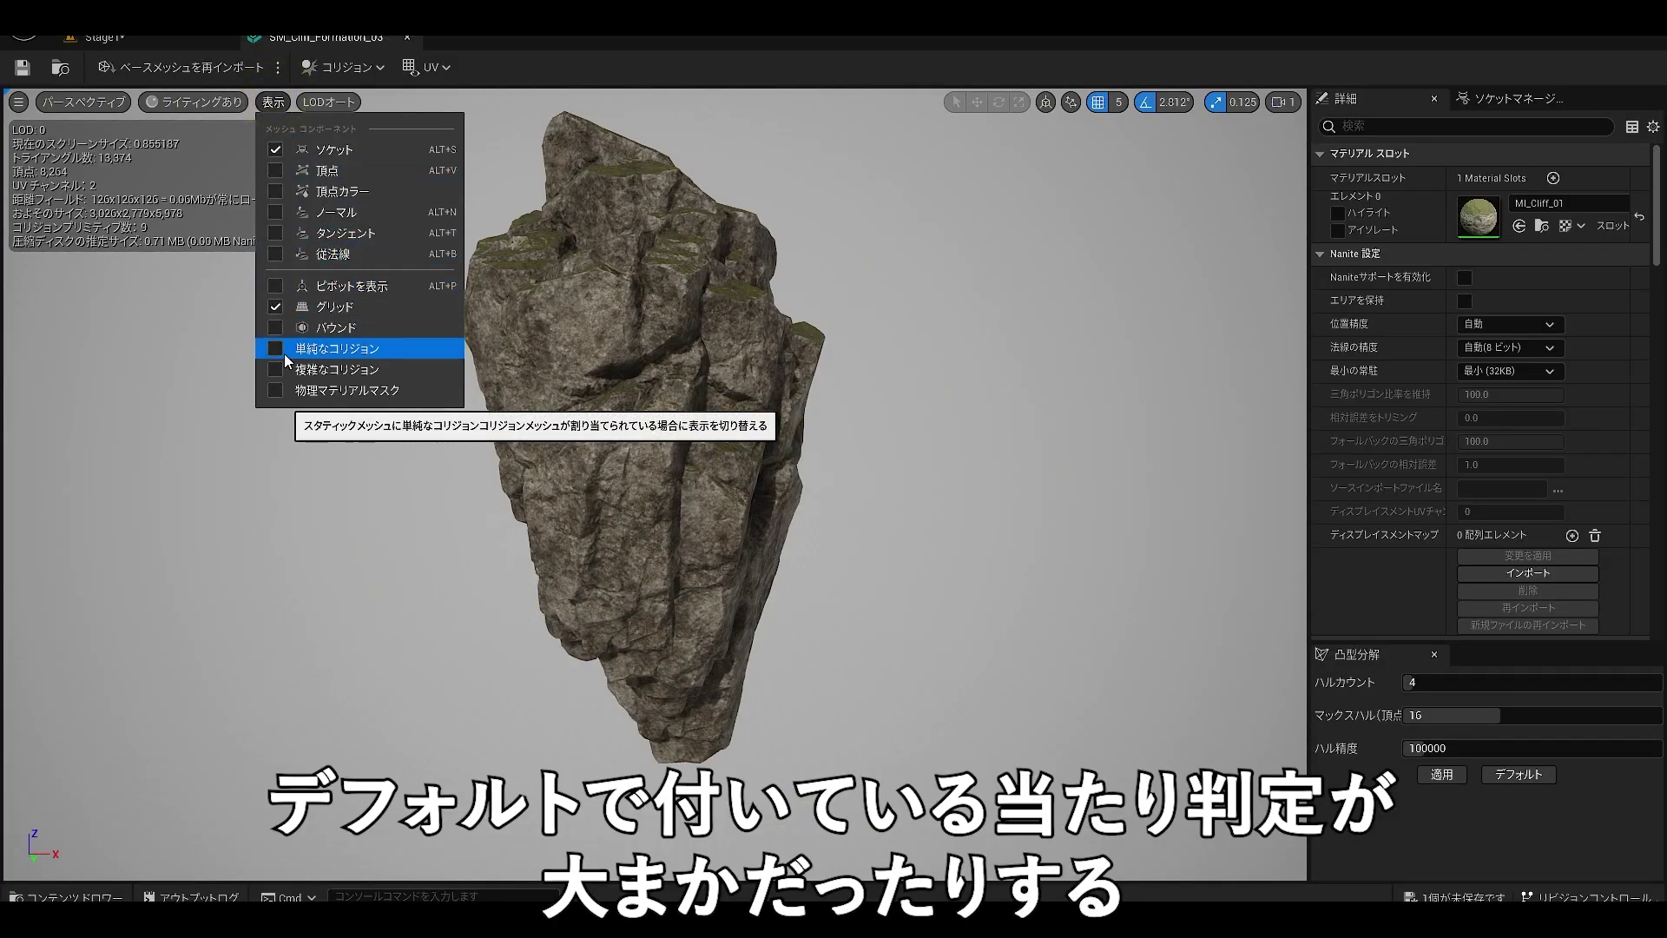
Turn on Simple Collision, then Complex Collision, orbiting the cliff rock to compare both
left_click(647, 423)
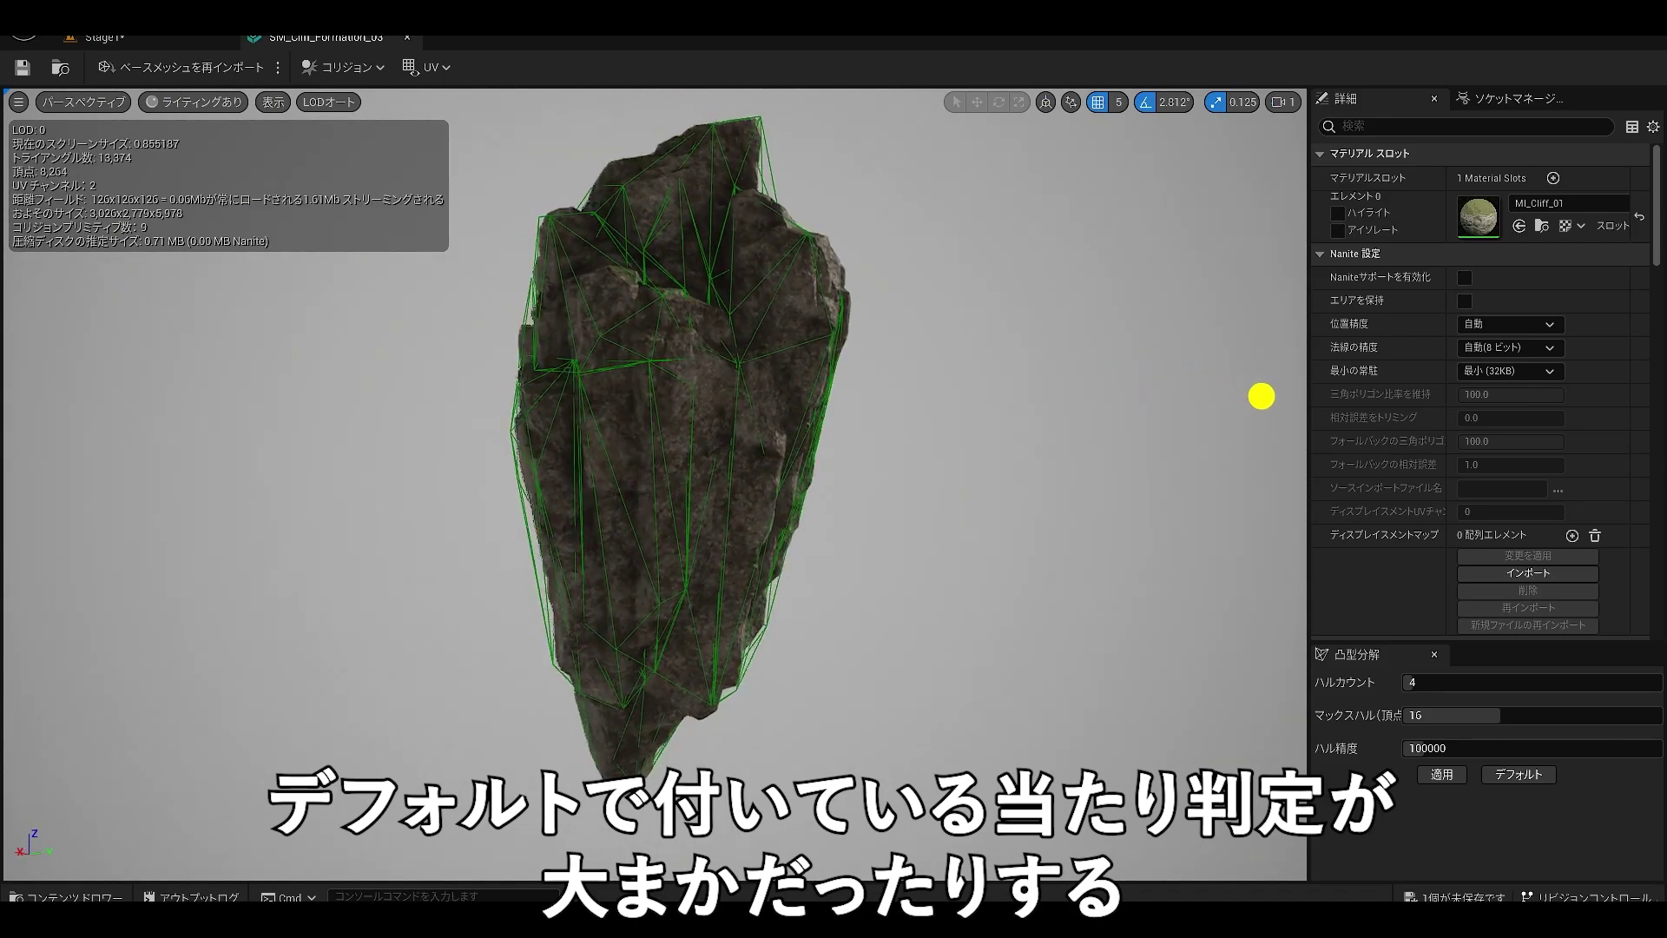
left_click_drag(1262, 396, 1408, 417)
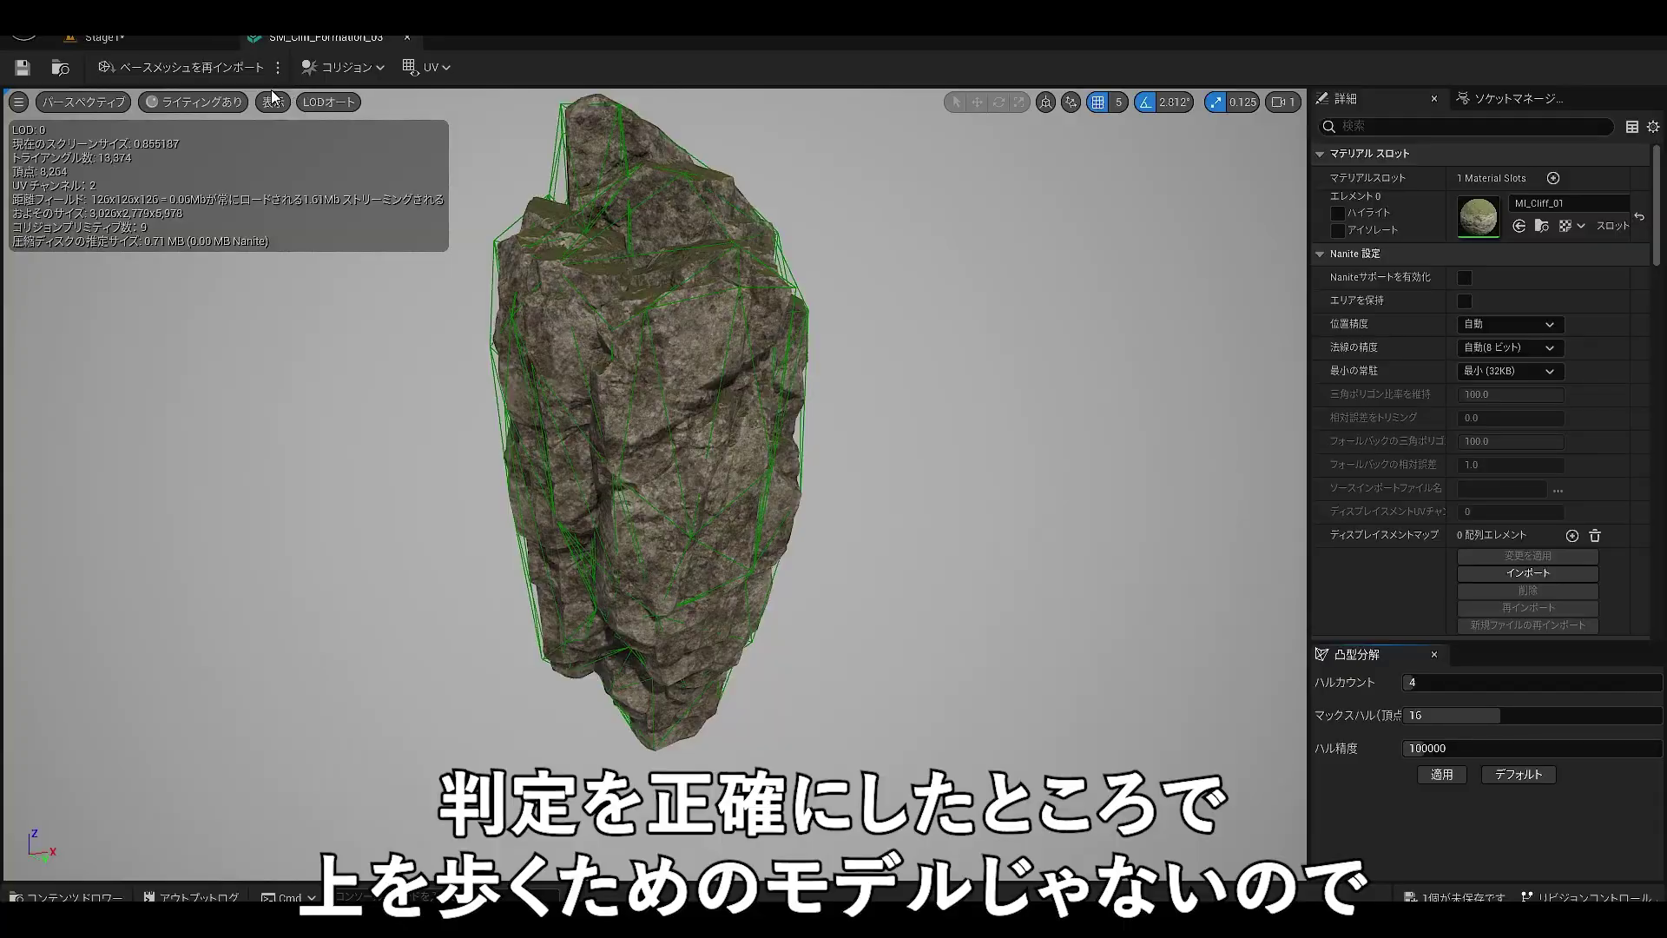
left_click(271, 102)
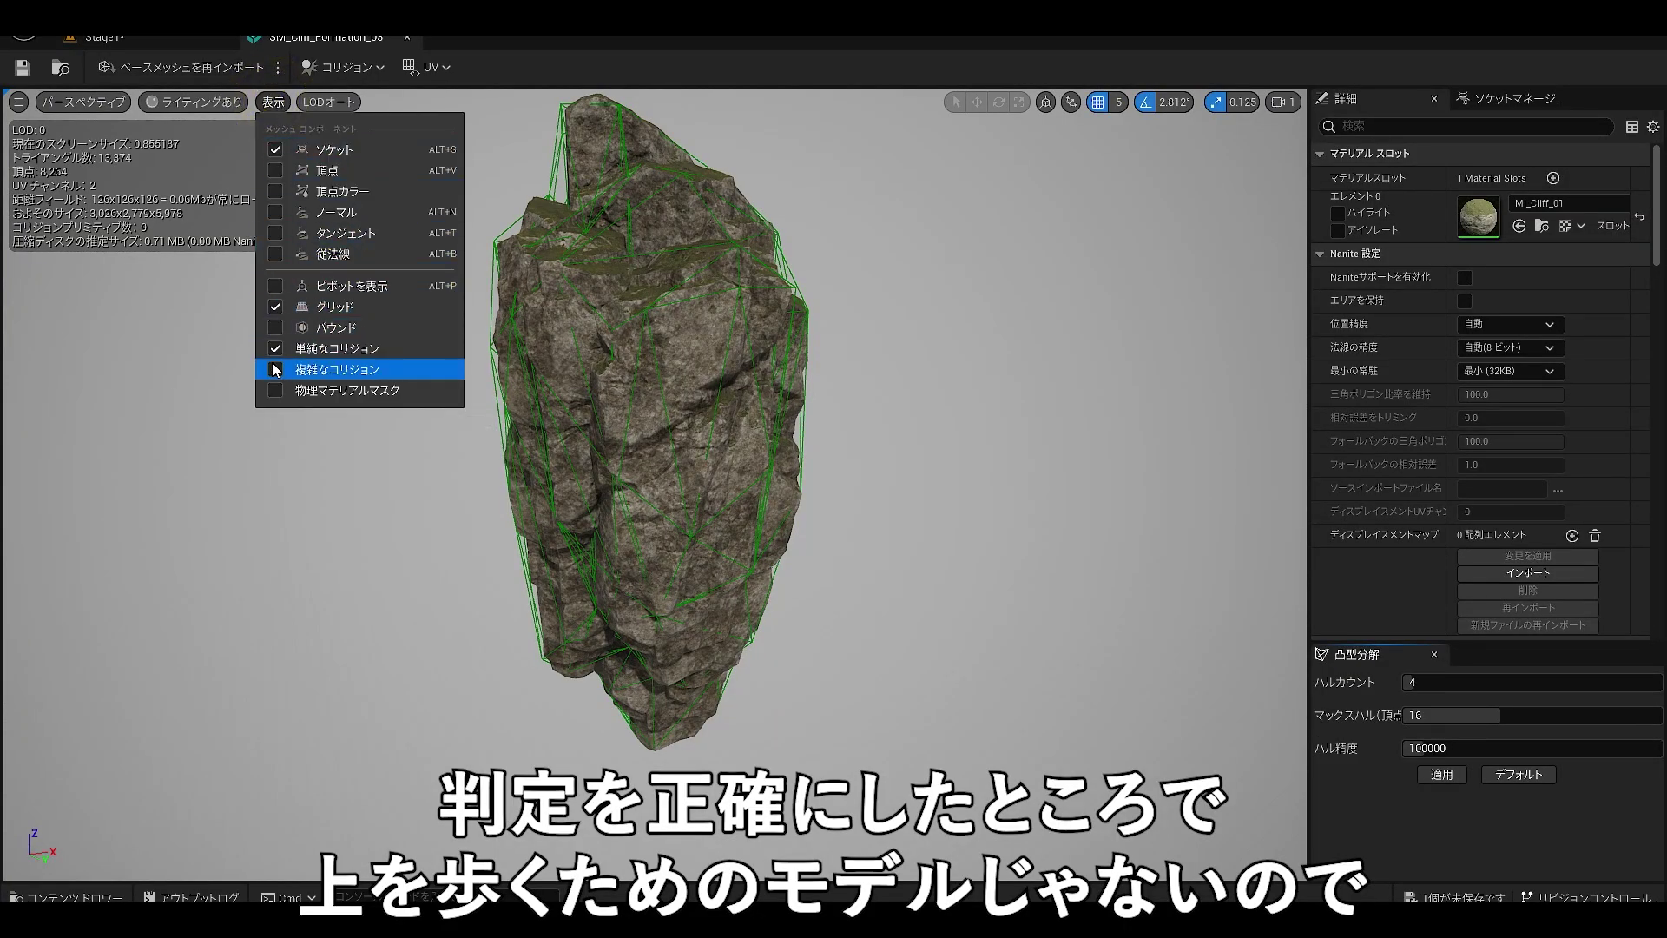
left_click(862, 478)
left_click_drag(793, 479, 819, 476)
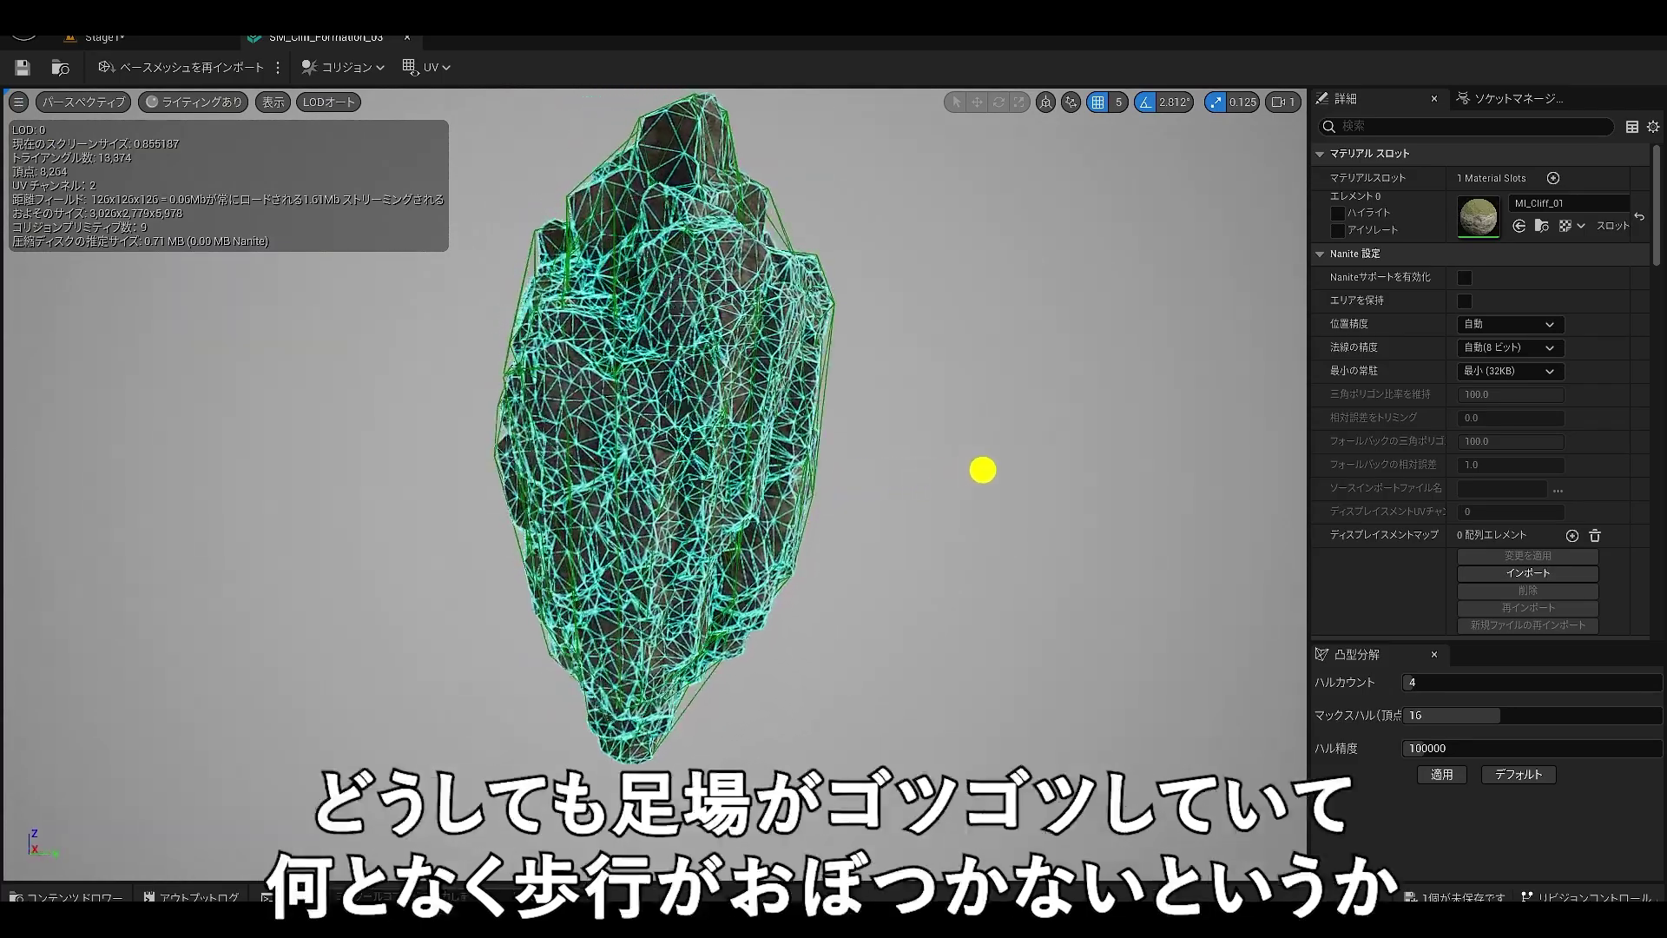
left_click_drag(1112, 472, 1272, 477)
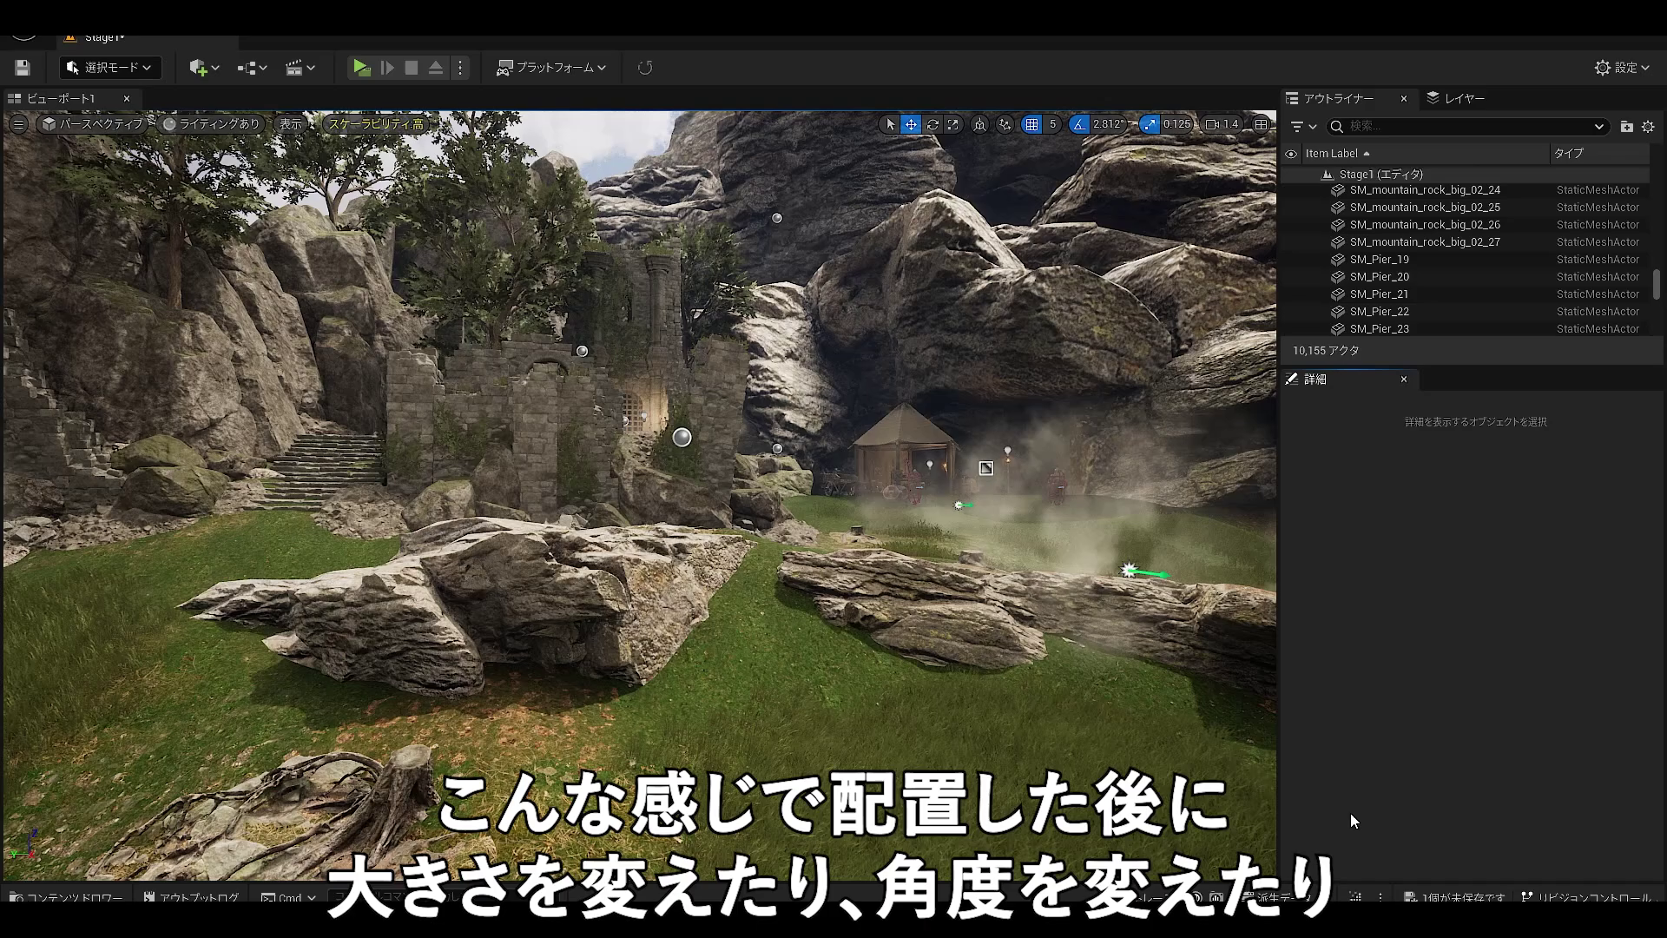
Place SM_mountain_rock_big_02 in the meadow, scale it to 2.875 and rotate it
key("ctrl+space")
left_click_drag(1467, 764, 742, 171)
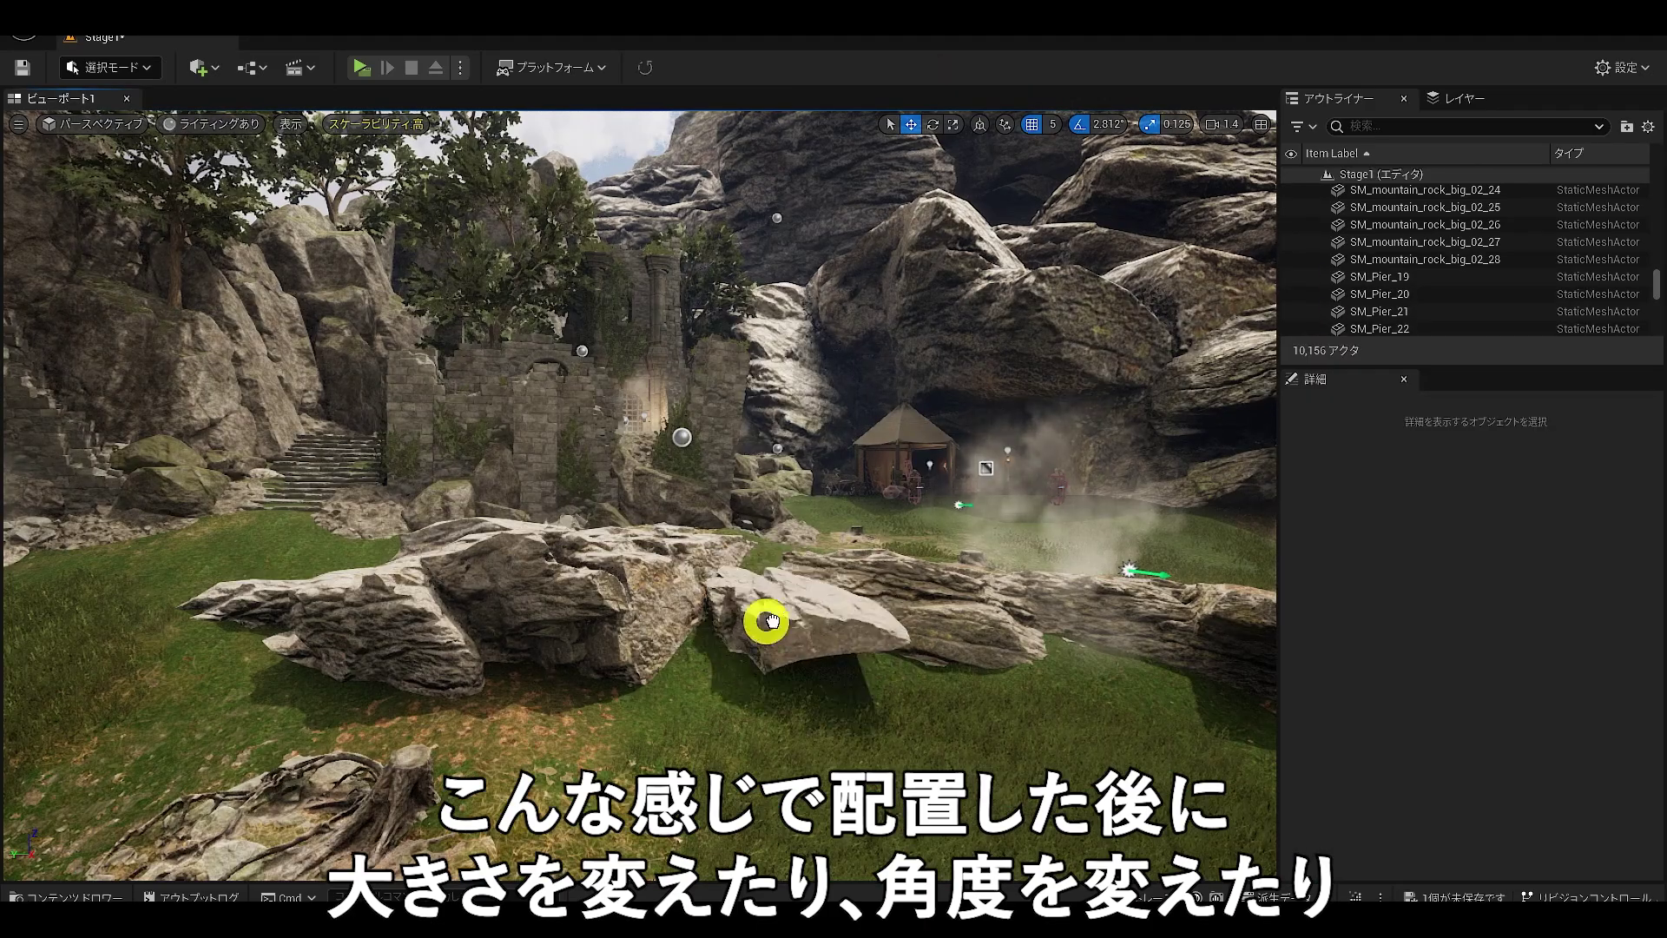
left_click(772, 621)
key("r")
left_click_drag(767, 619, 566, 484)
key("e")
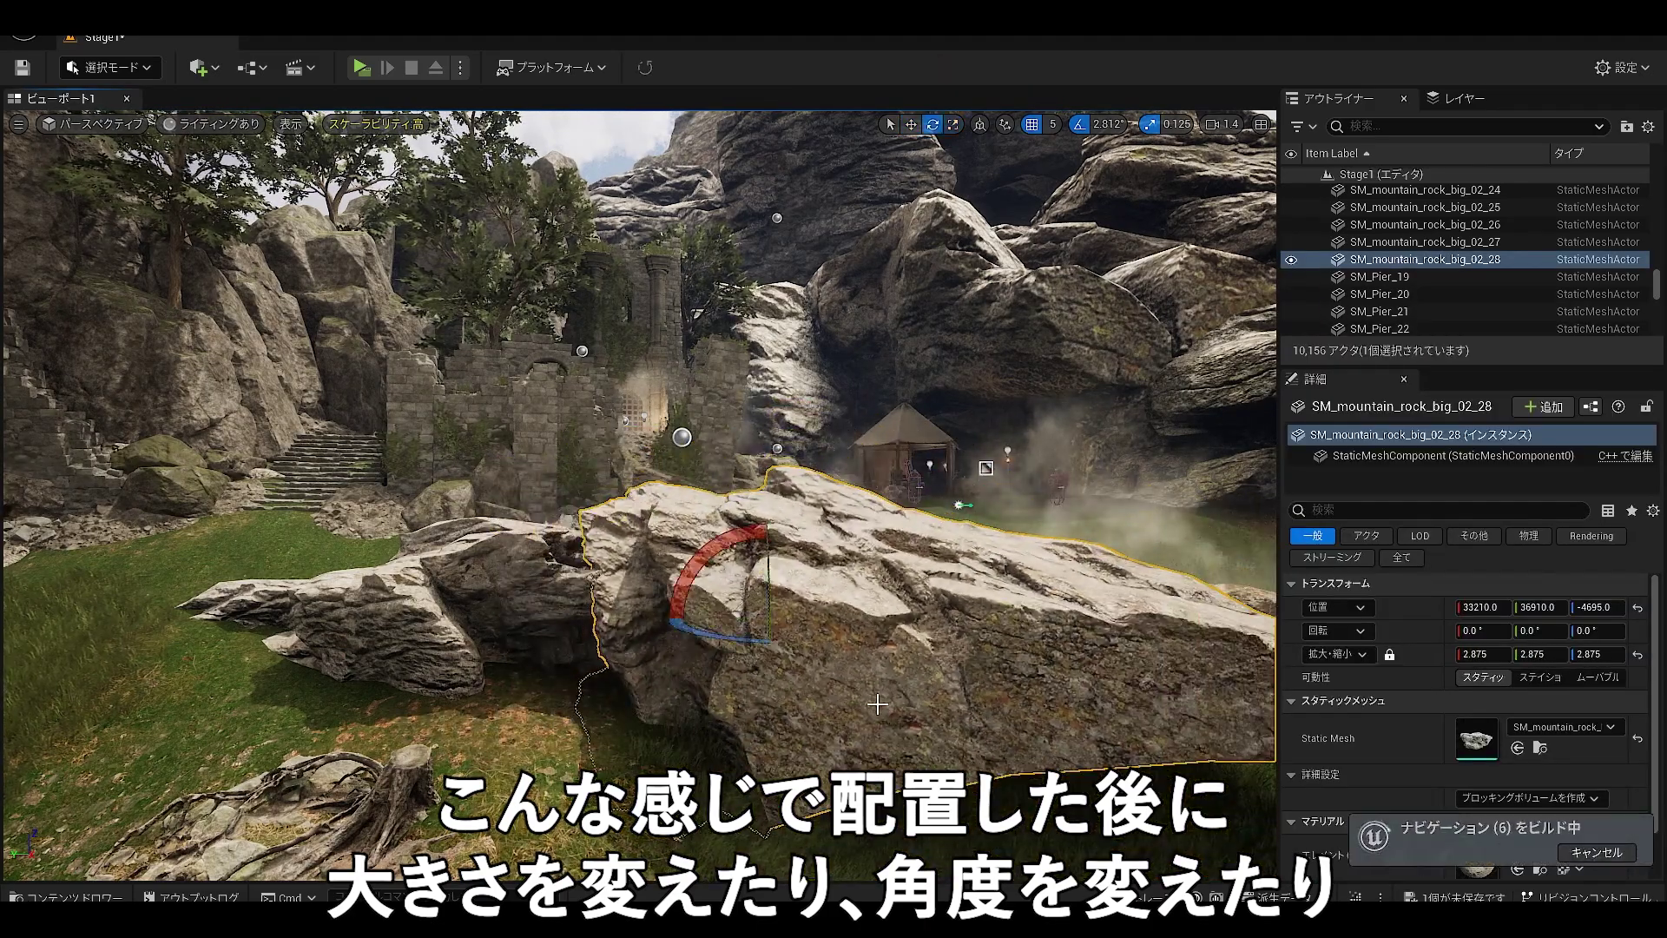
left_click_drag(825, 642, 654, 611)
right_click_drag(653, 611, 744, 593)
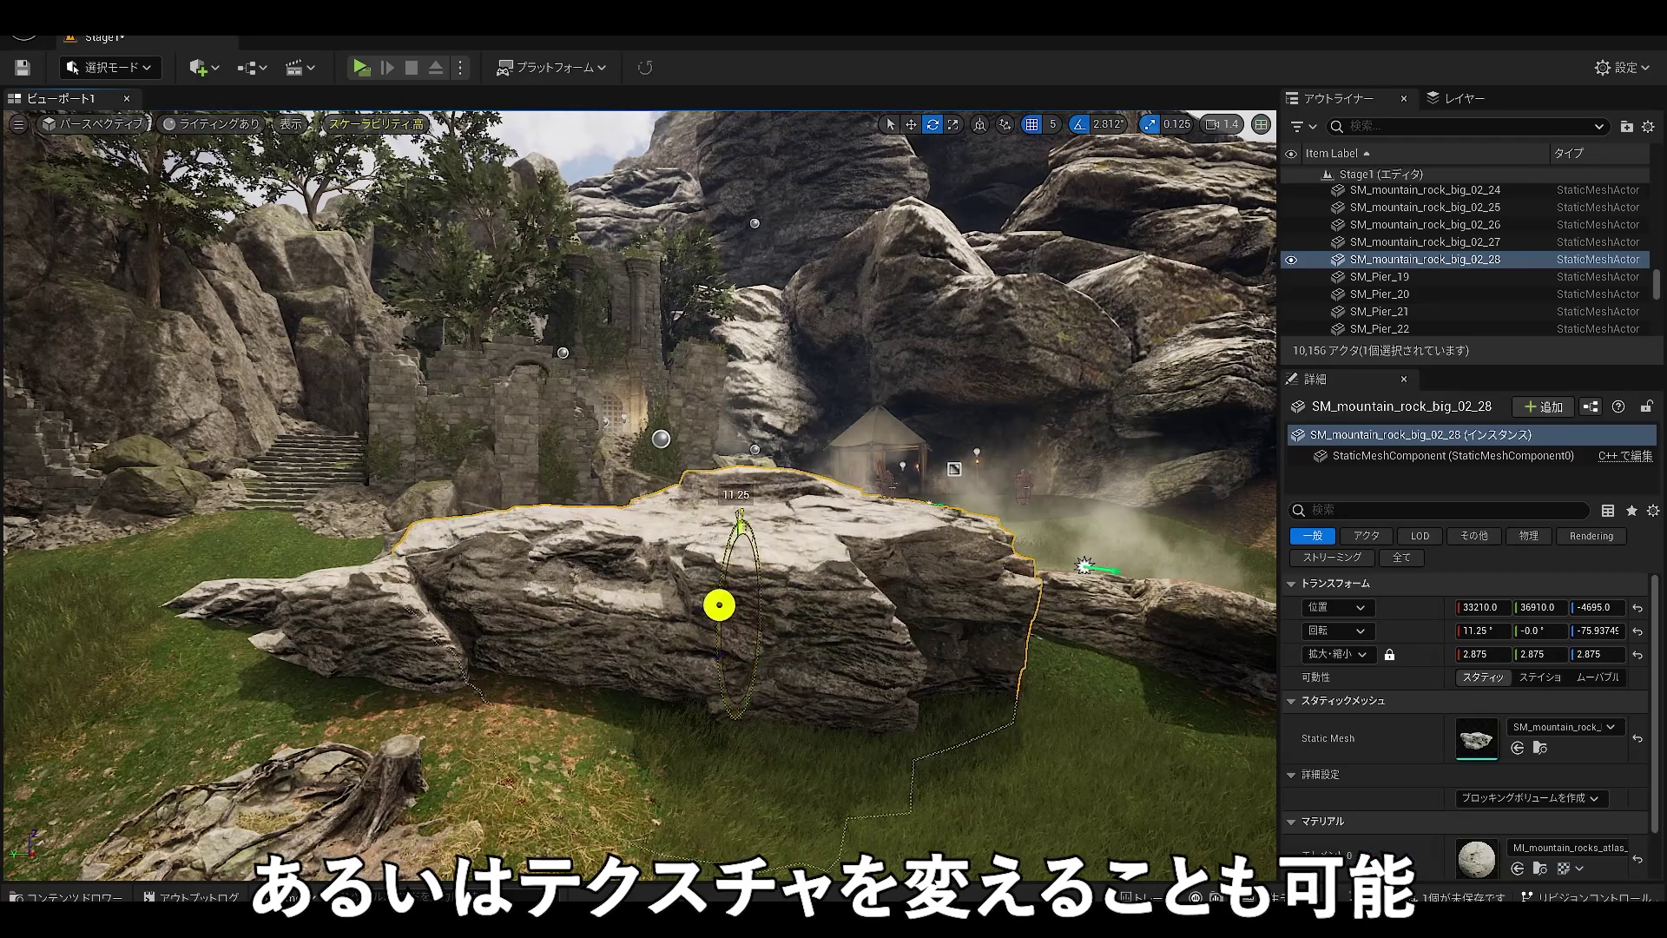
mouse_move(735, 514)
left_mouse_down()
mouse_move(556, 366)
mouse_move(956, 387)
mouse_move(1027, 351)
left_mouse_up()
Duplicate the mountain rock and stand the copy upright beside it
key("r")
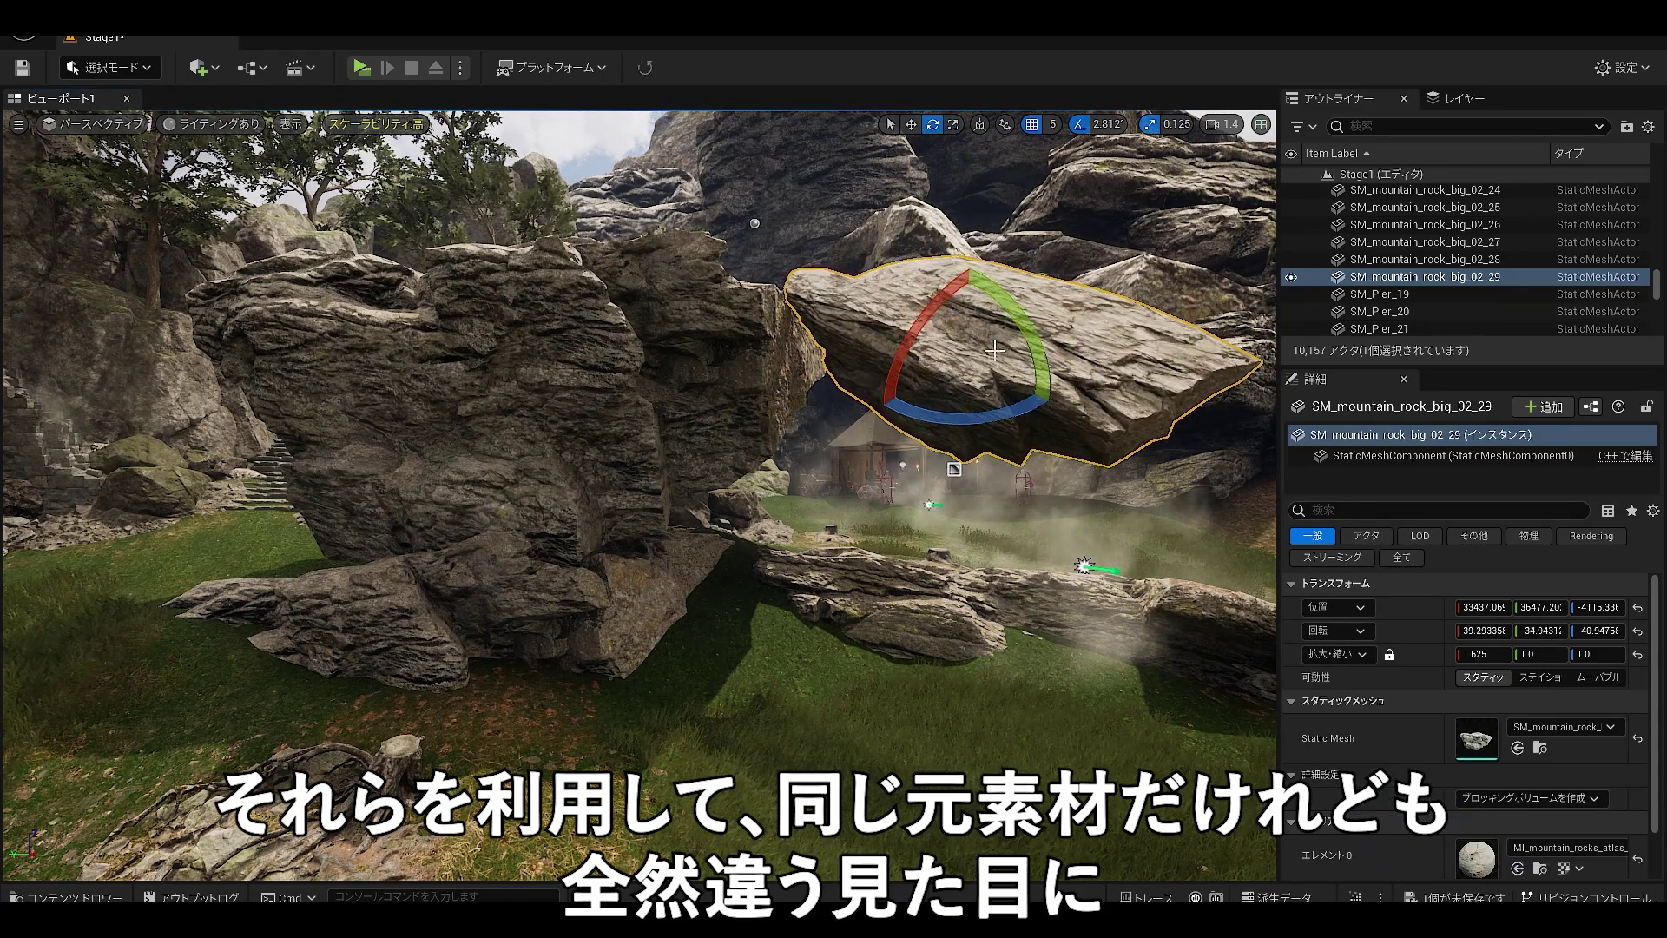
left_click_drag(903, 348, 885, 342)
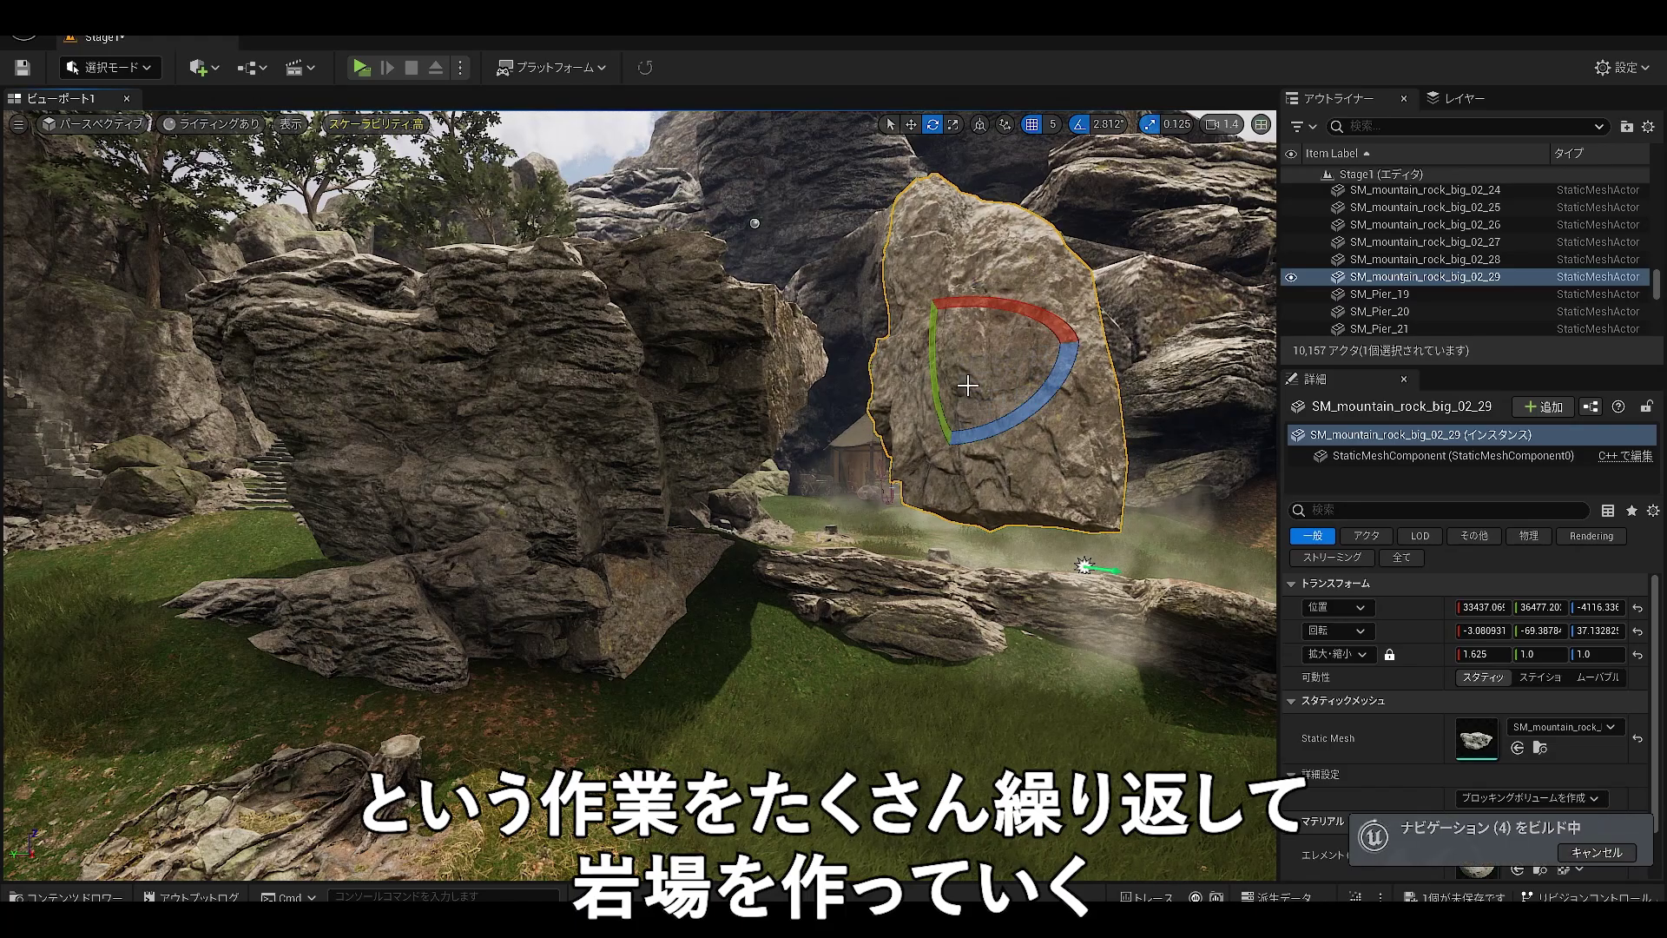
left_click_drag(946, 458, 955, 452)
key("Escape")
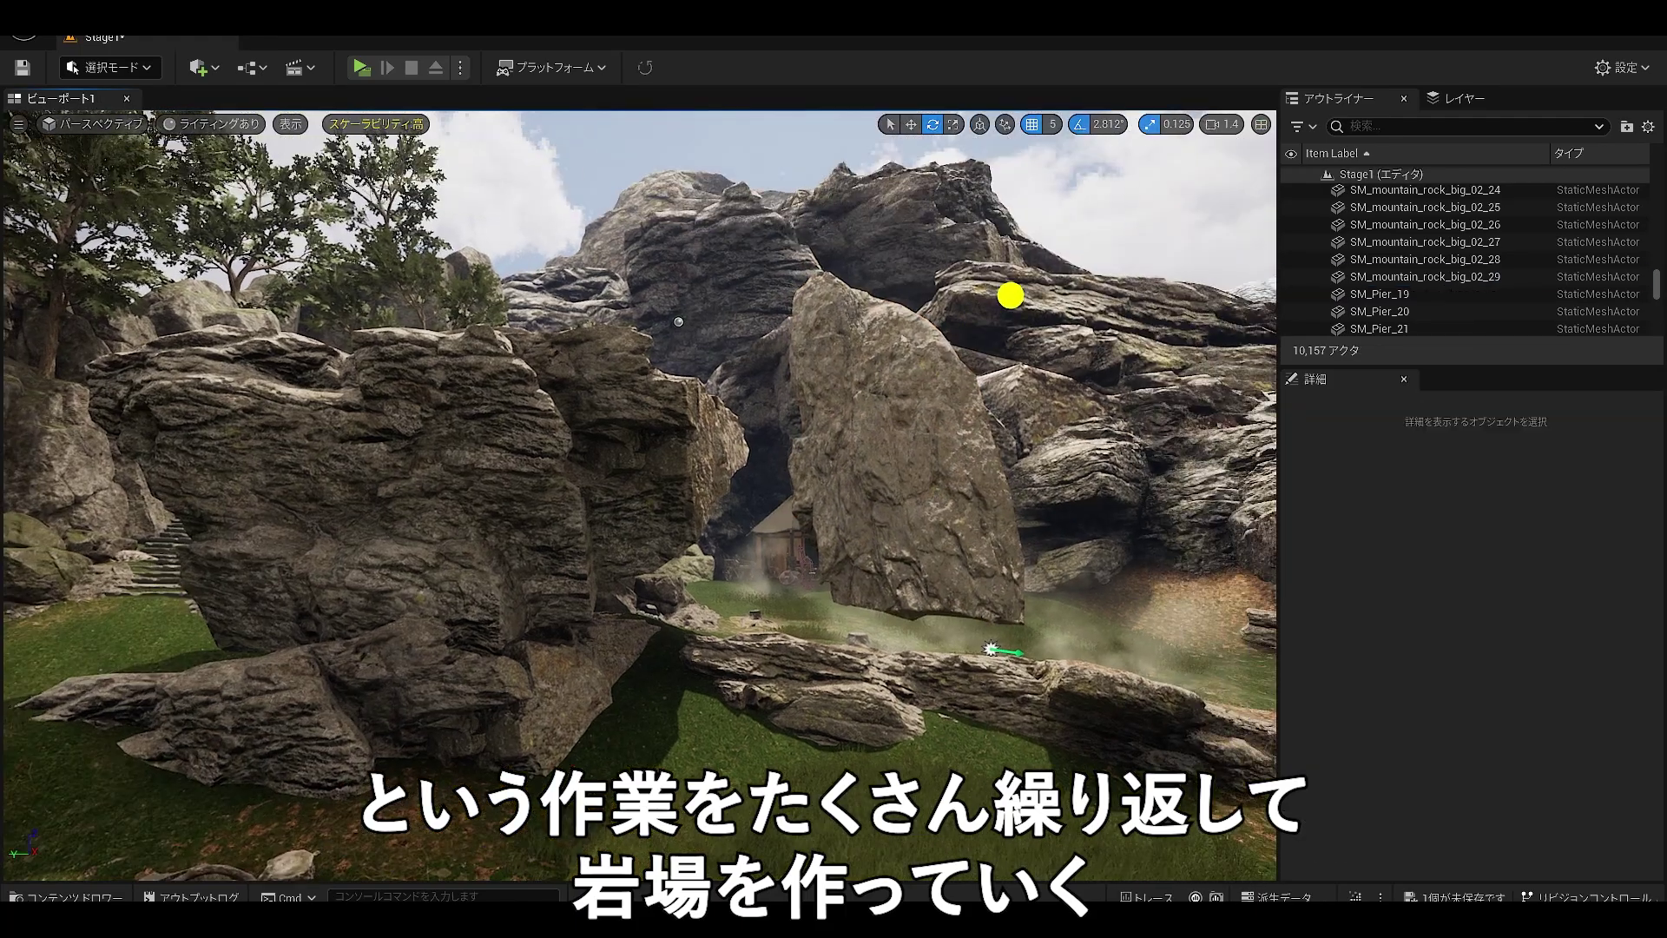
mouse_move(1008, 290)
right_mouse_down()
mouse_move(1024, 260)
mouse_move(1004, 280)
right_mouse_up()
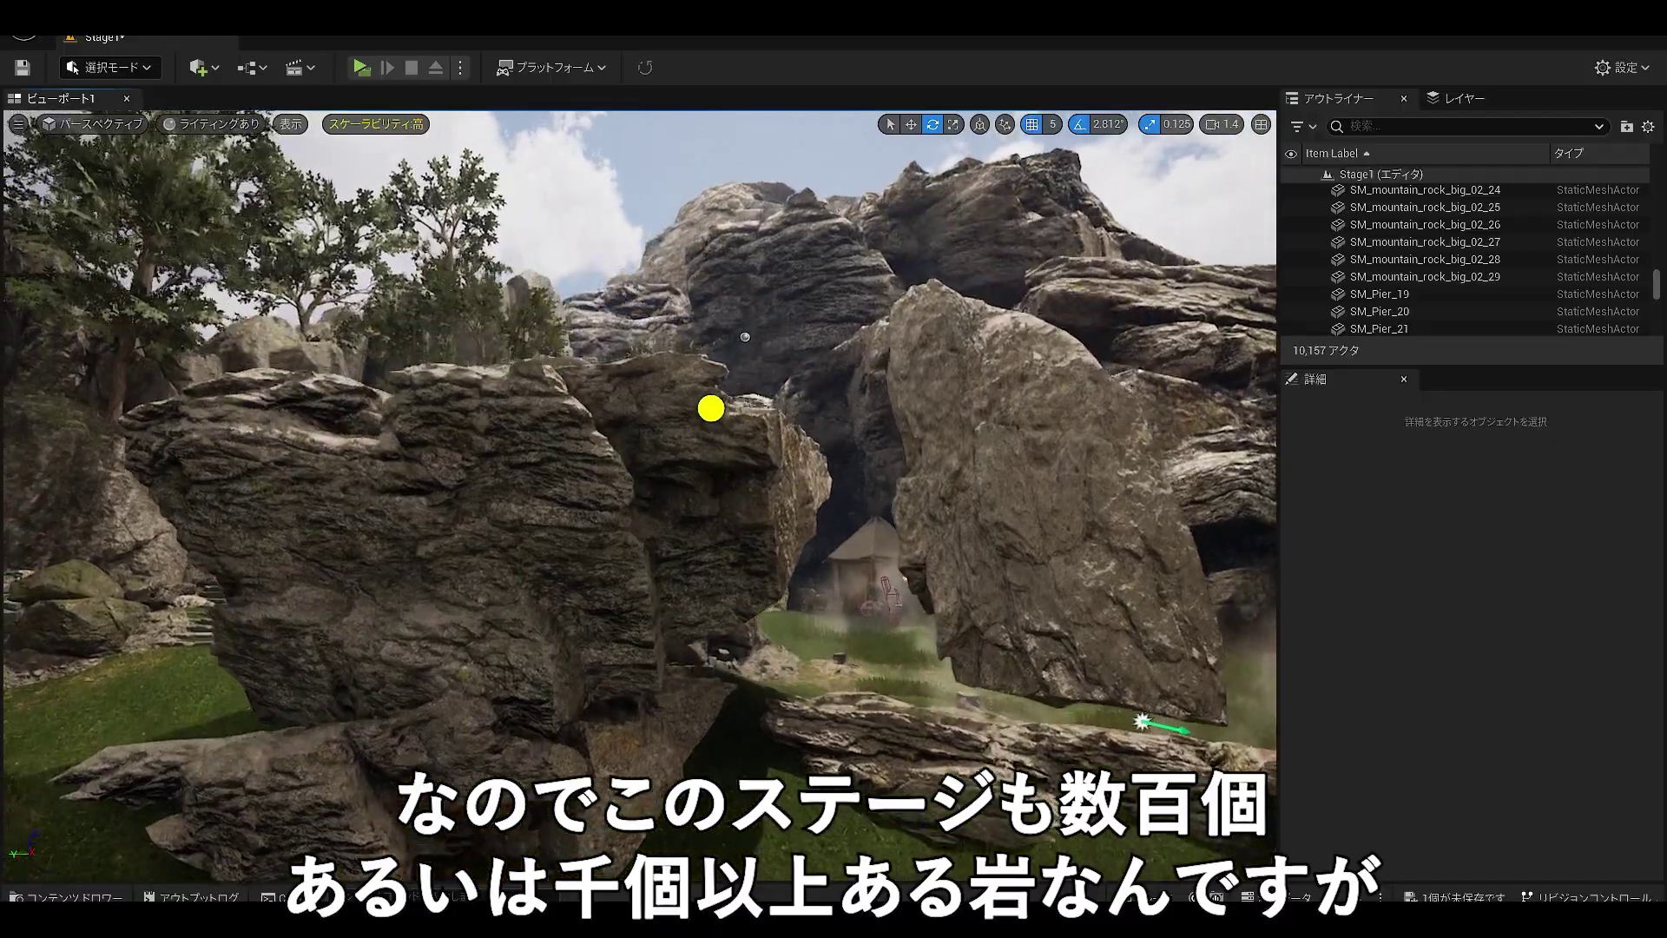
right_click_drag(717, 402, 692, 451)
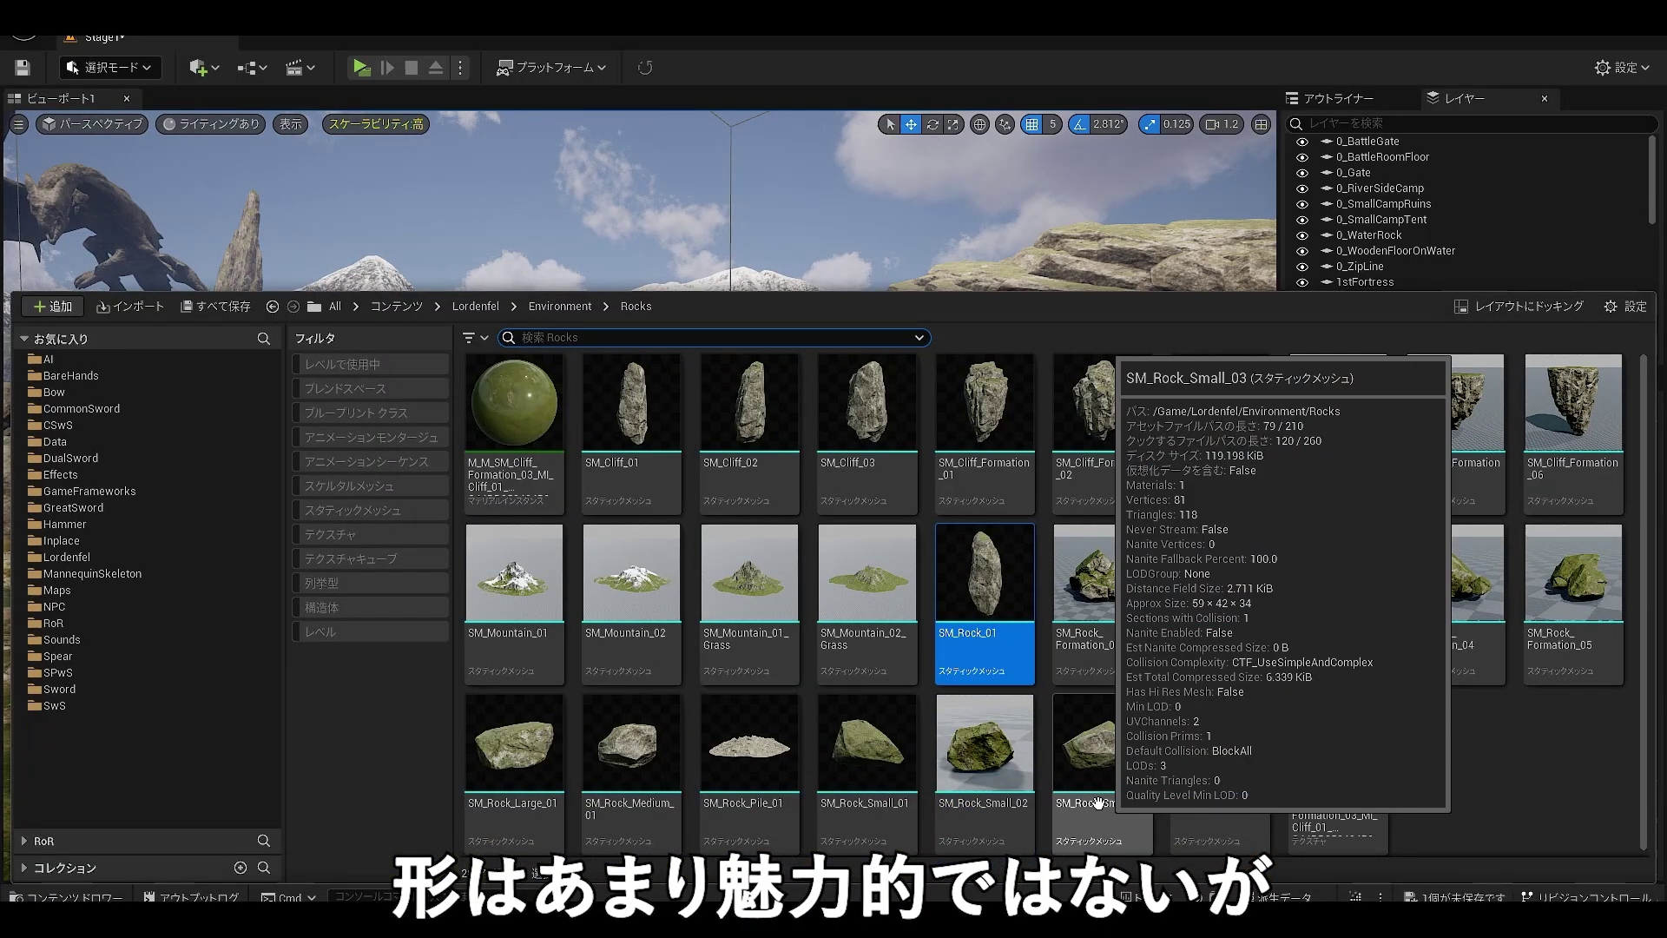
Open SM_Rock_01 in the Static Mesh Editor and zoom out to view its boxy shape
double_click(990, 653)
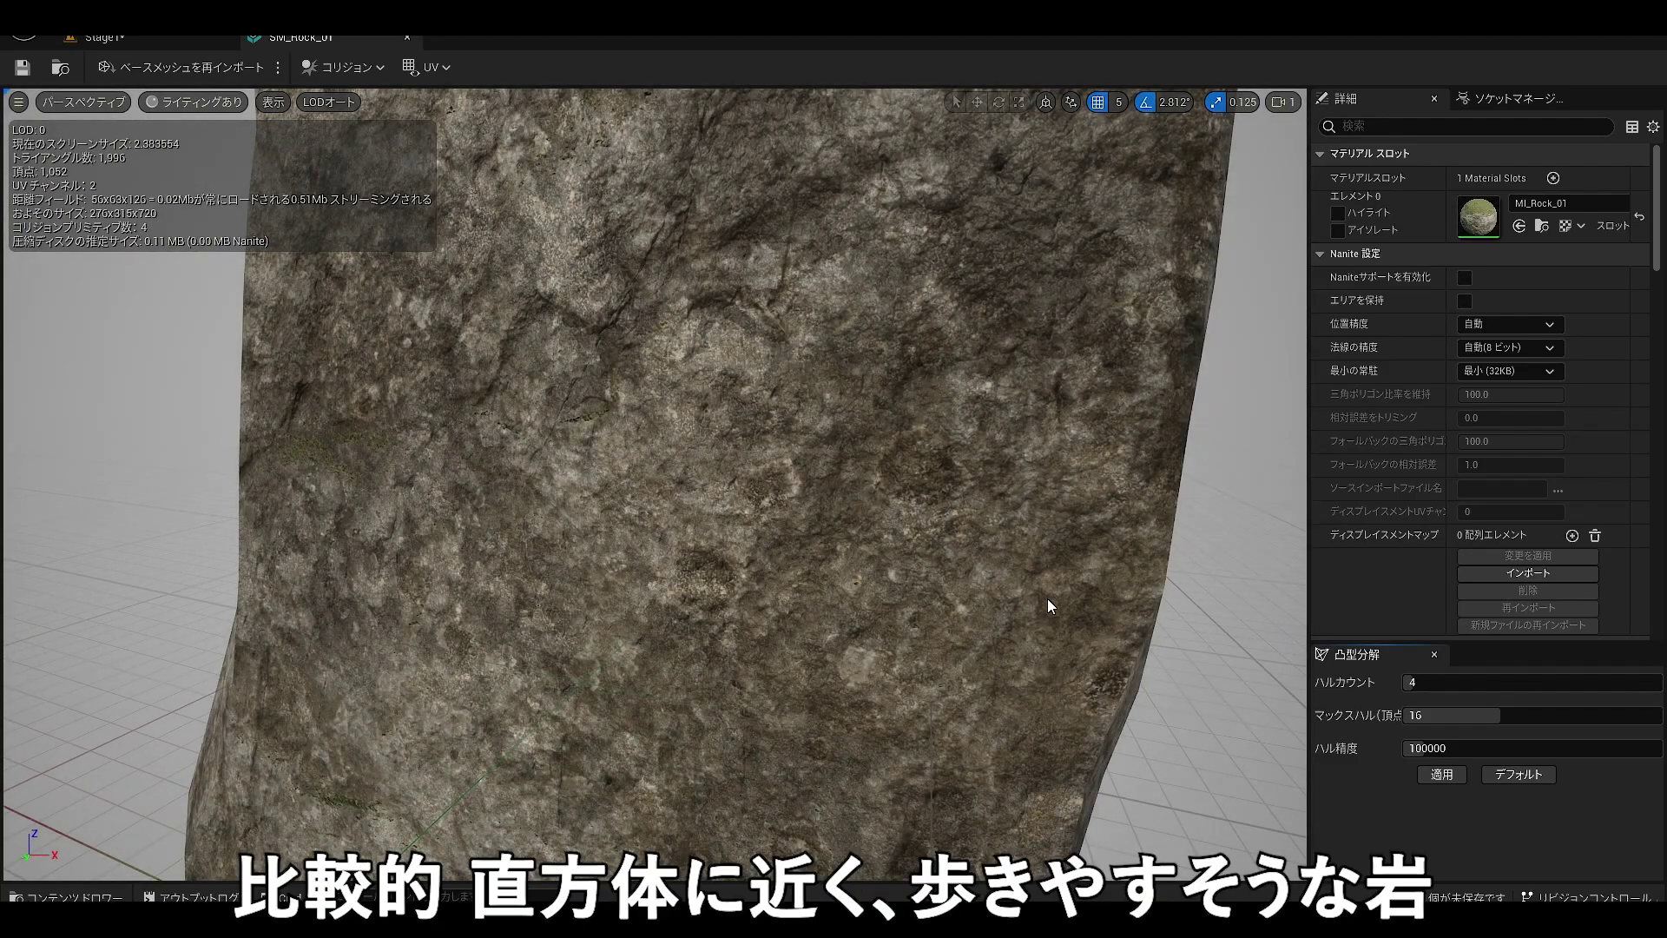
scroll(1047, 598, "down", 5)
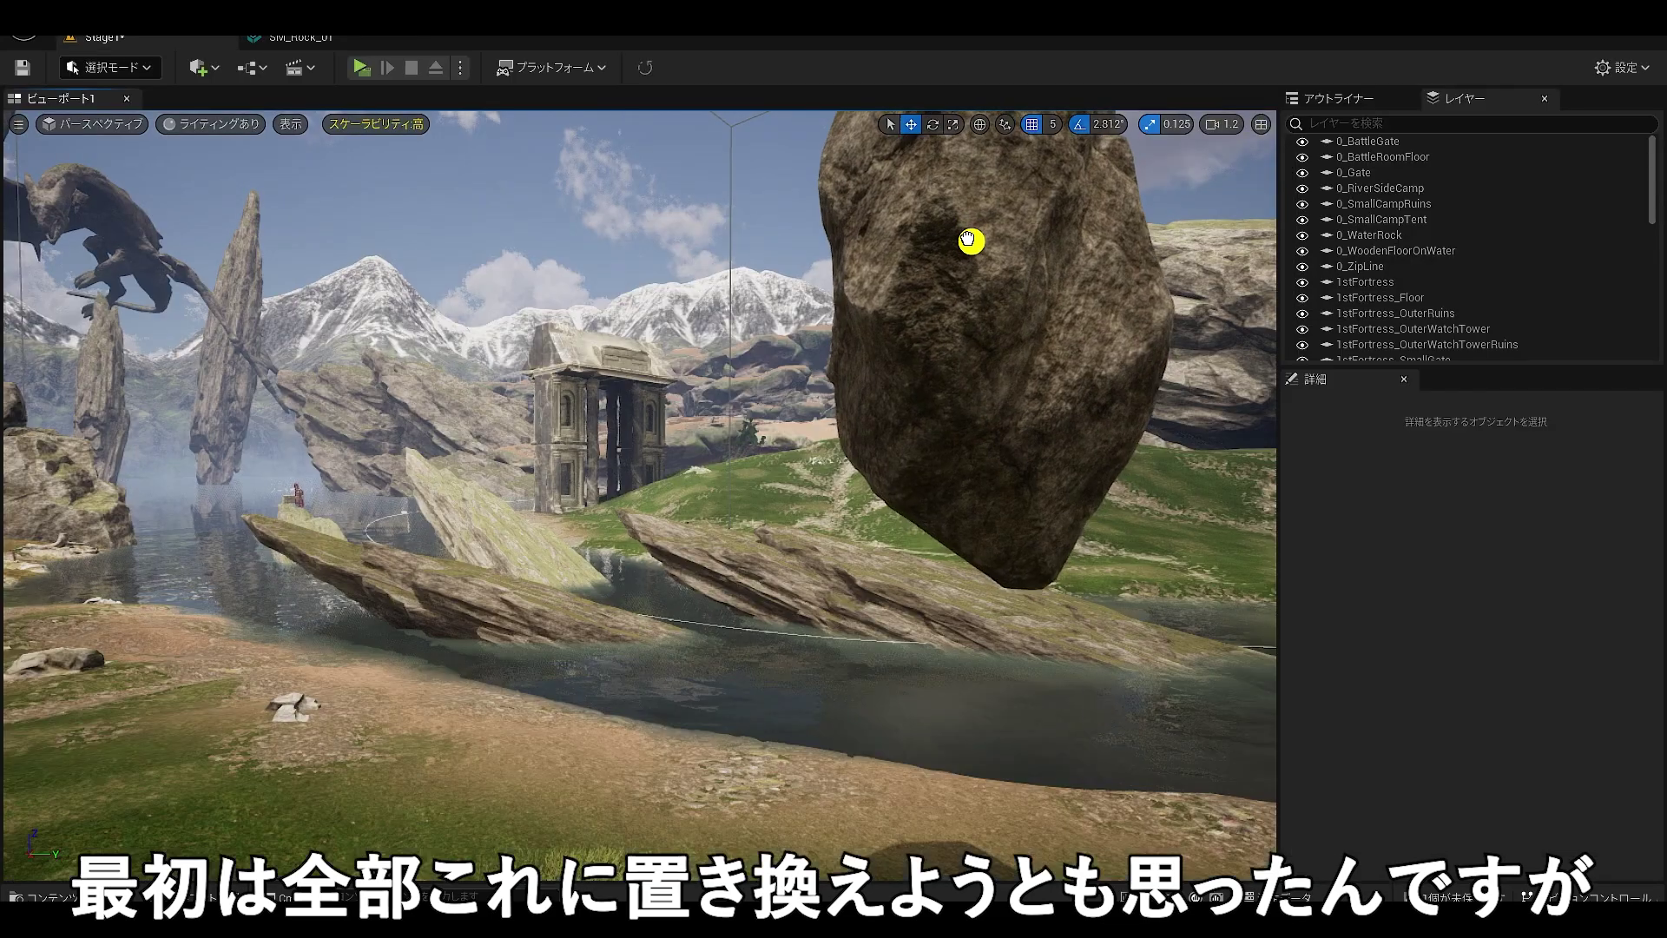
Scale SM_Rock_73 up to about 1.75 and tip it over to lie flat
left_click(883, 569)
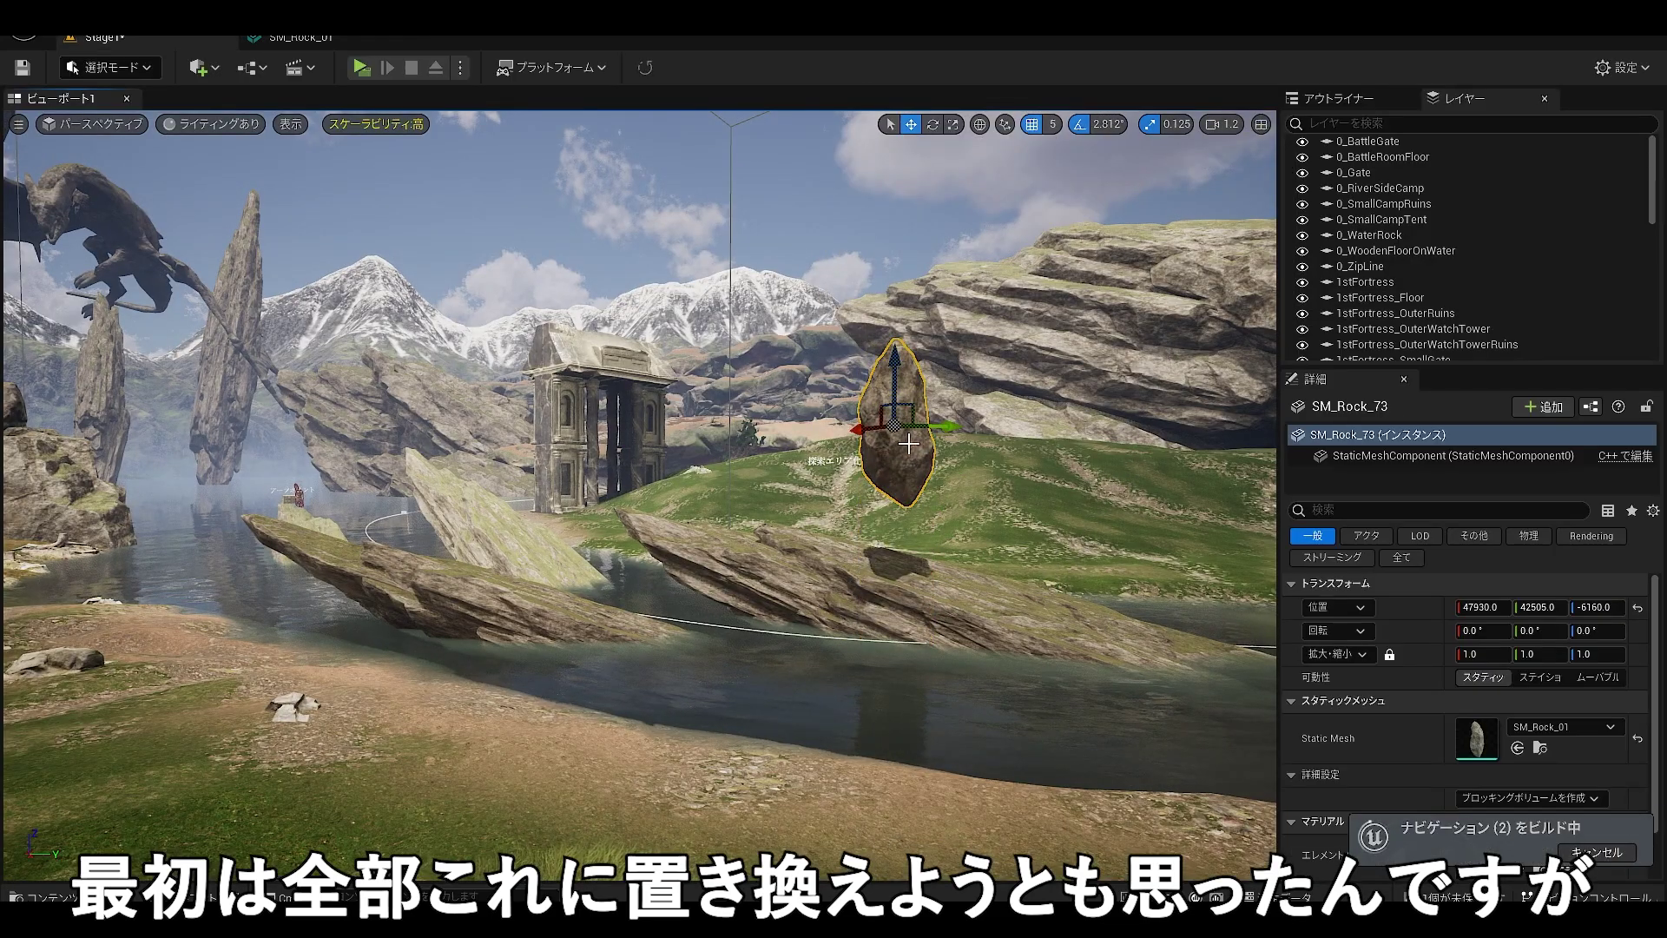
left_click_drag(894, 427, 1051, 380)
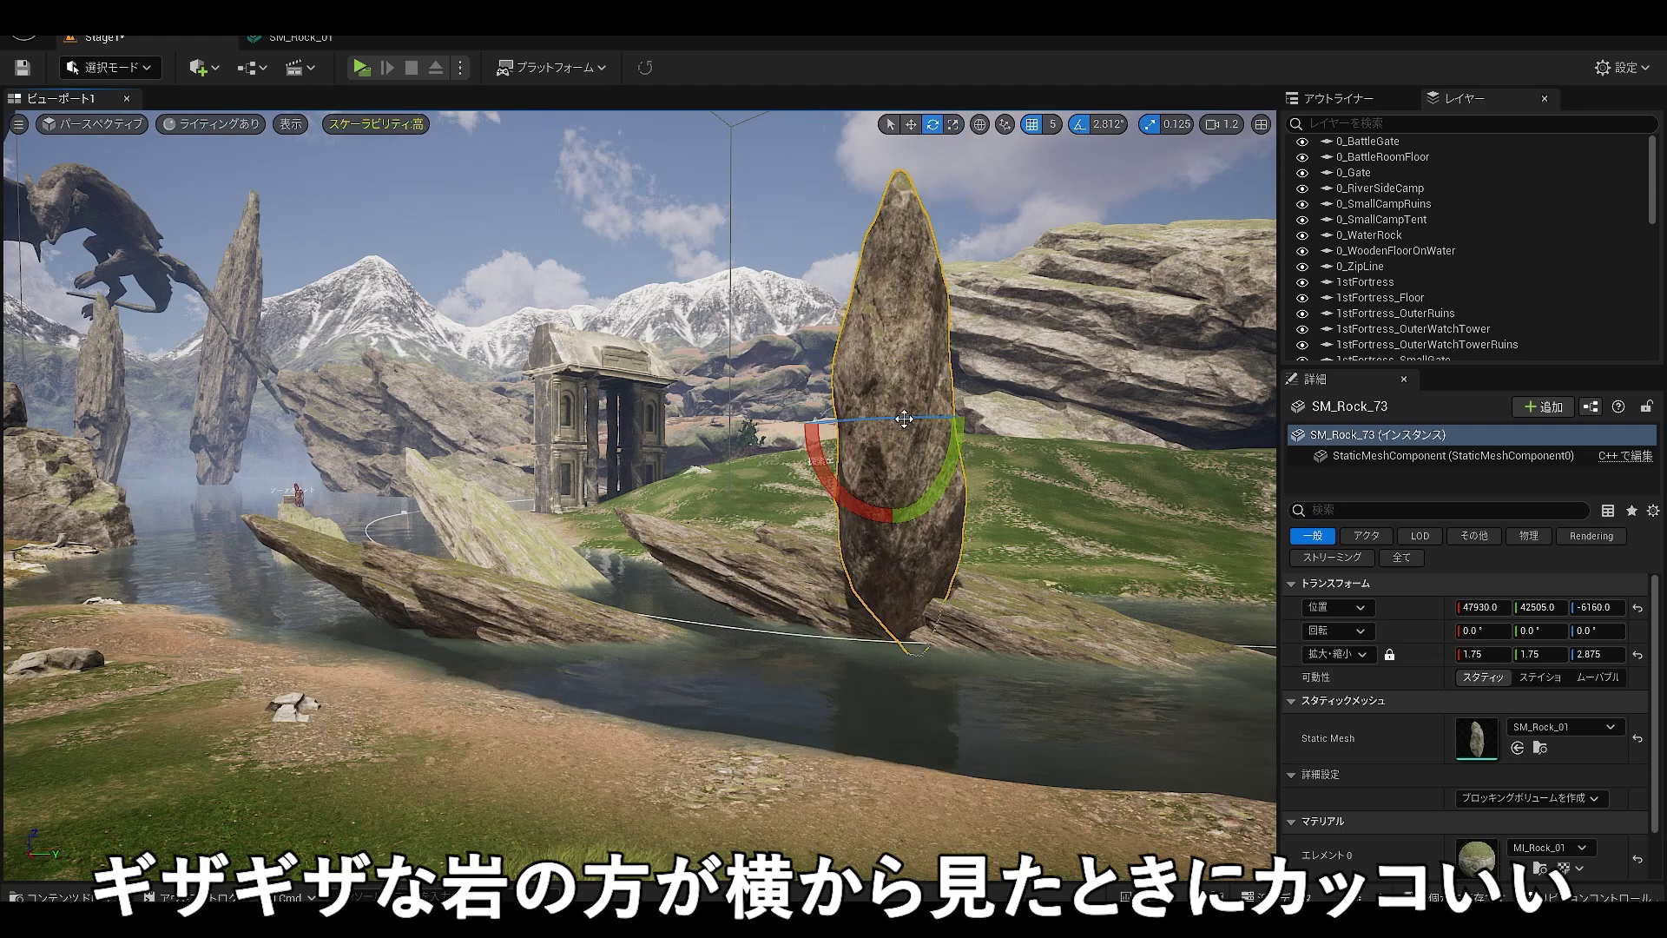
left_click_drag(898, 572, 955, 607)
right_click_drag(1050, 662, 987, 551)
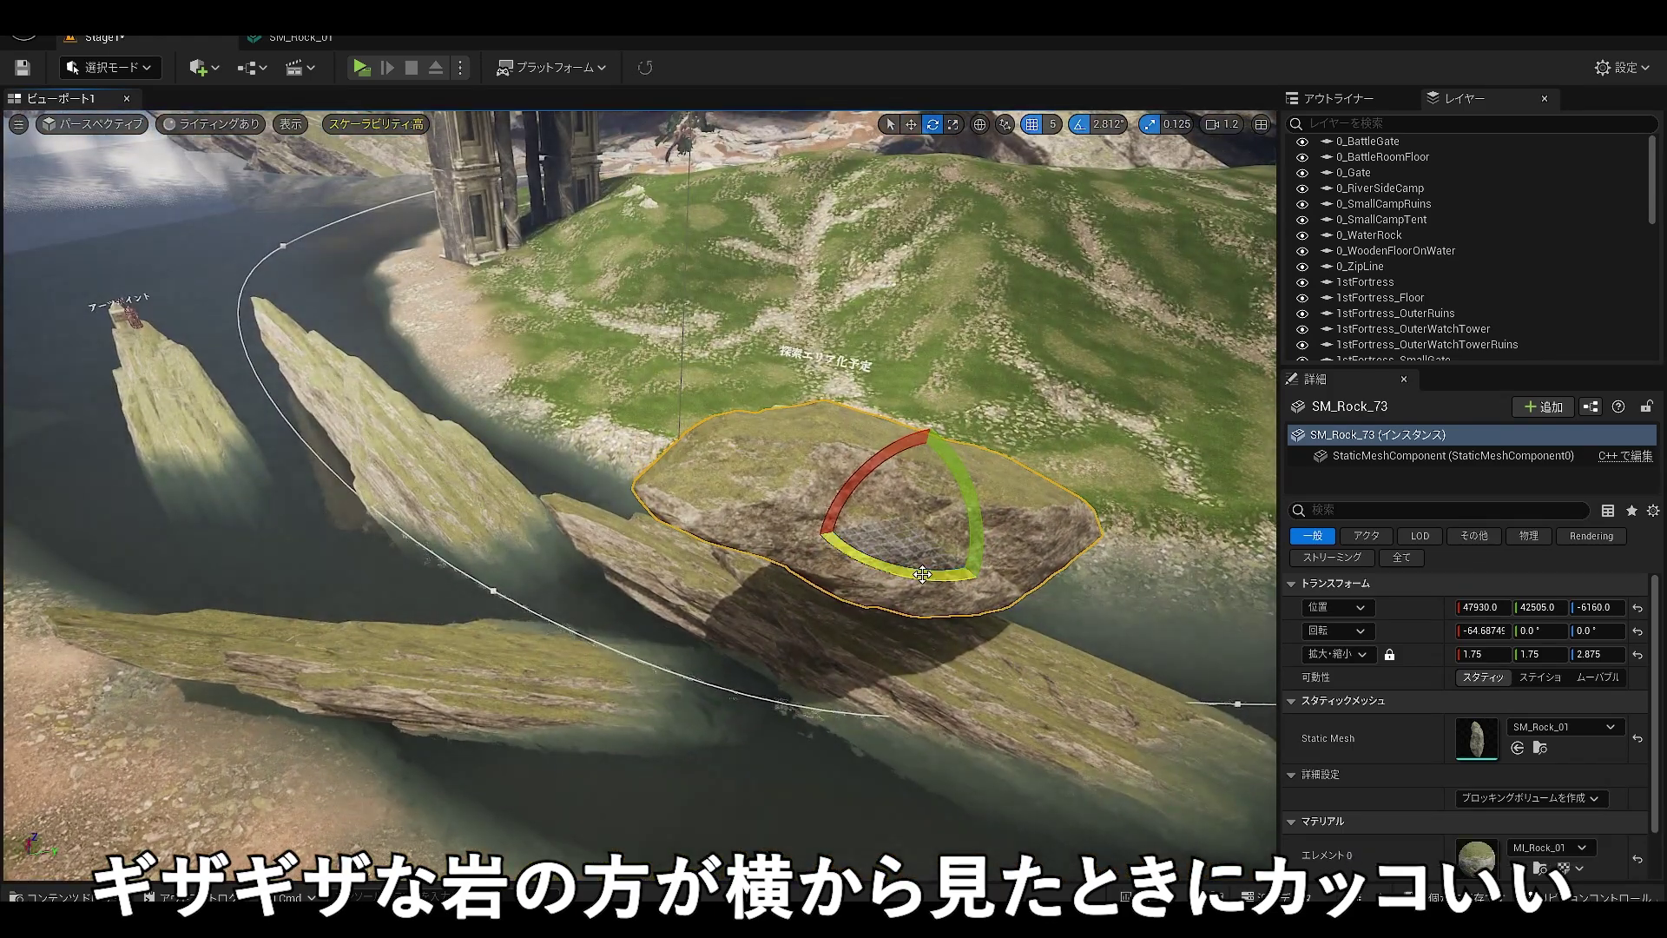
In local space, lower the flat rock deeper into the water and deselect it
left_click(979, 124)
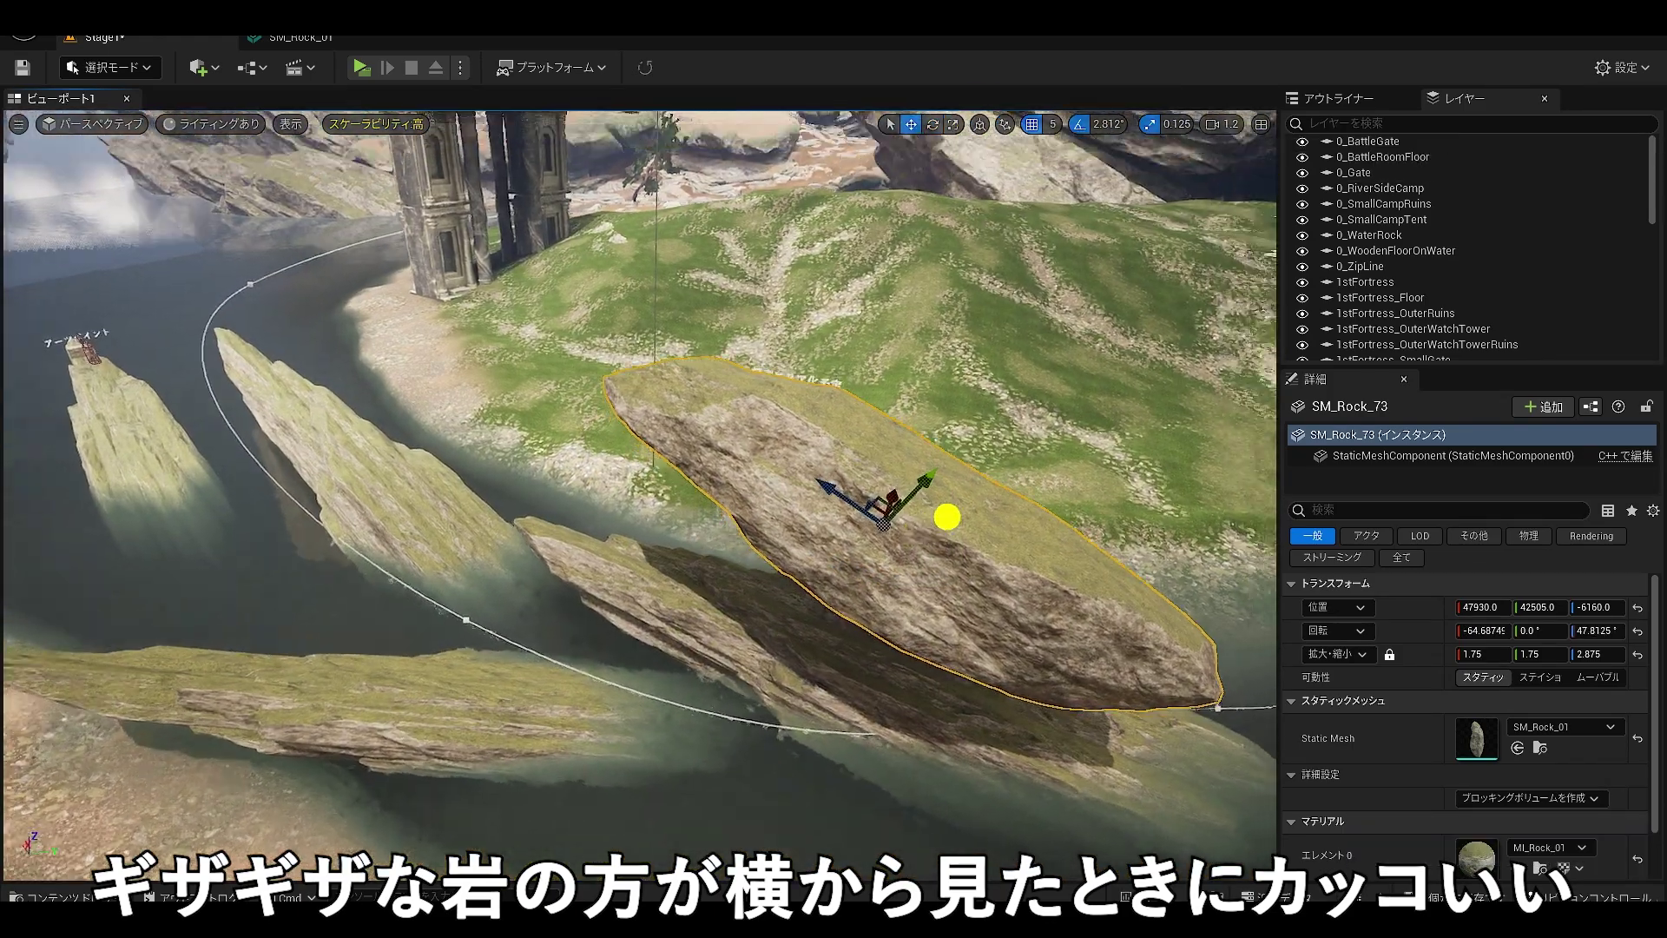
mouse_move(946, 514)
left_mouse_down("shift")
mouse_move(876, 454)
mouse_move(772, 667)
mouse_move(432, 749)
left_mouse_up("shift")
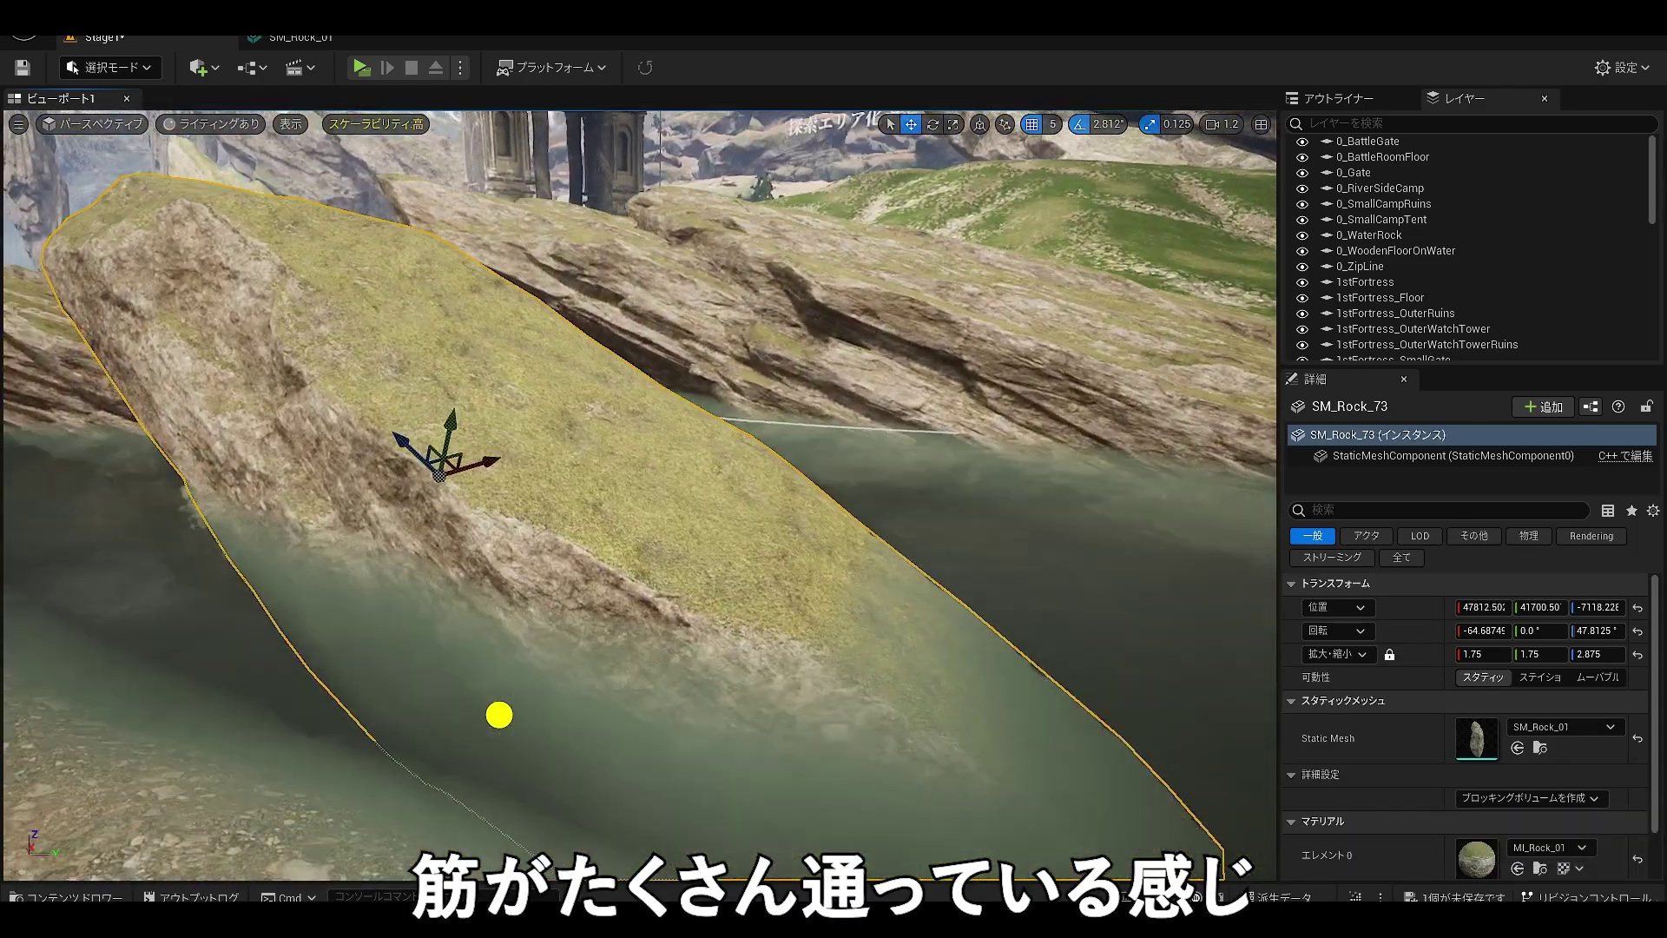
left_click_drag(432, 749, 498, 707, "shift")
key("Escape")
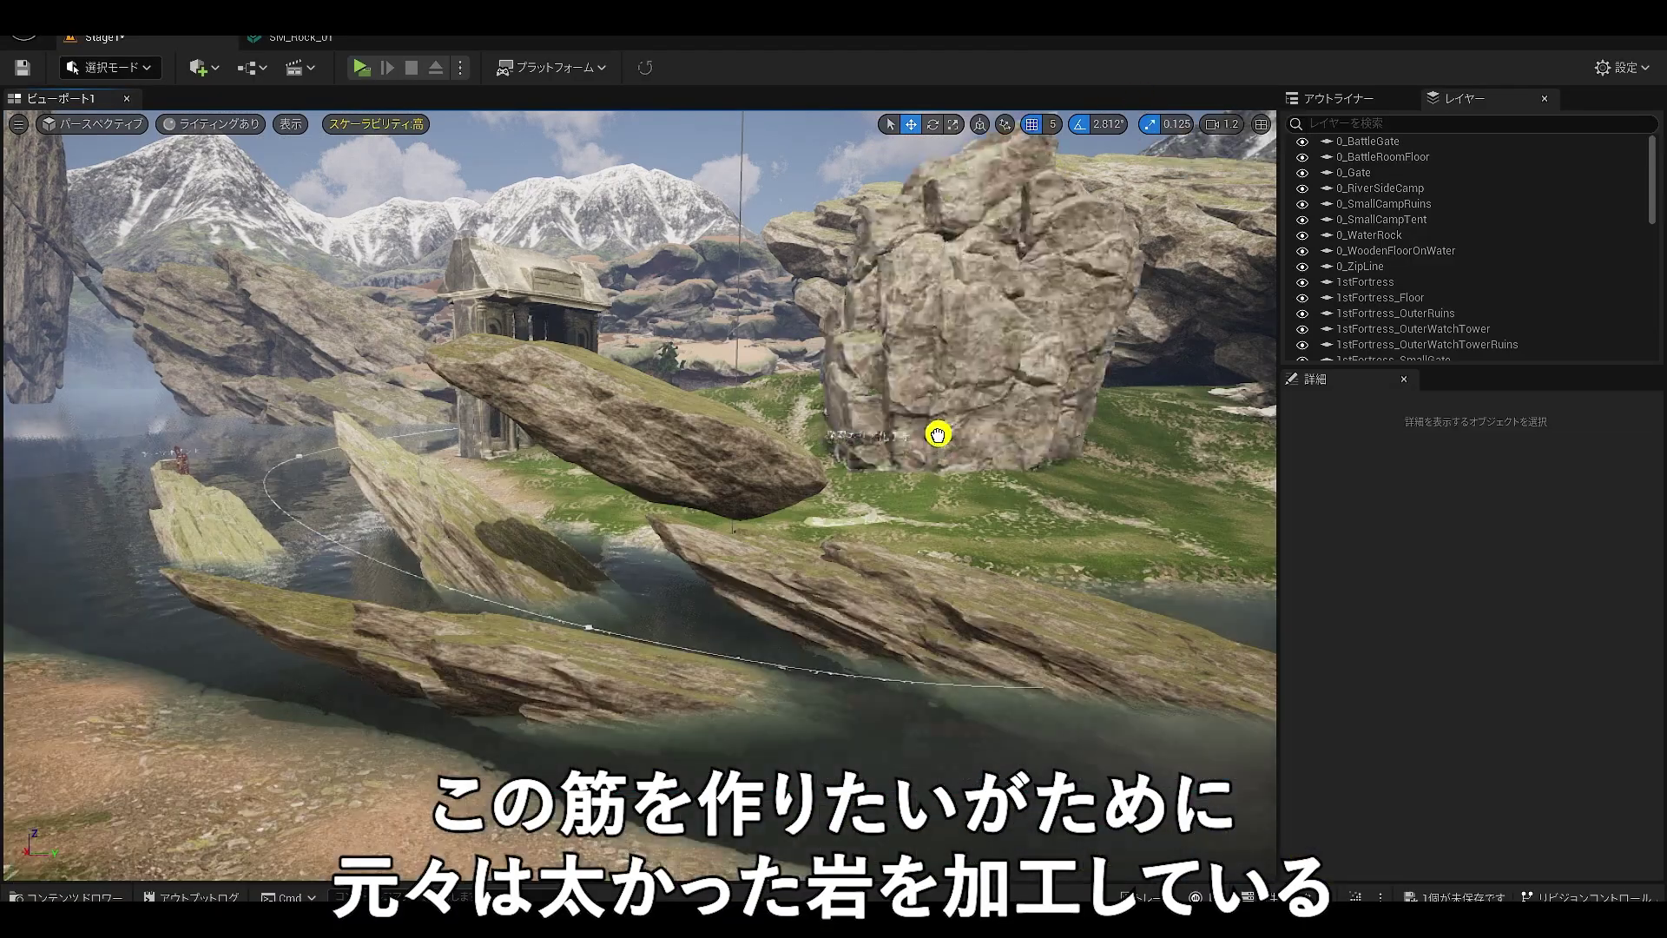
Raise SM_Cliff_Formation_38, thin it to 0.375 in X/Y, and tilt it steeply to 115°
left_click(993, 669)
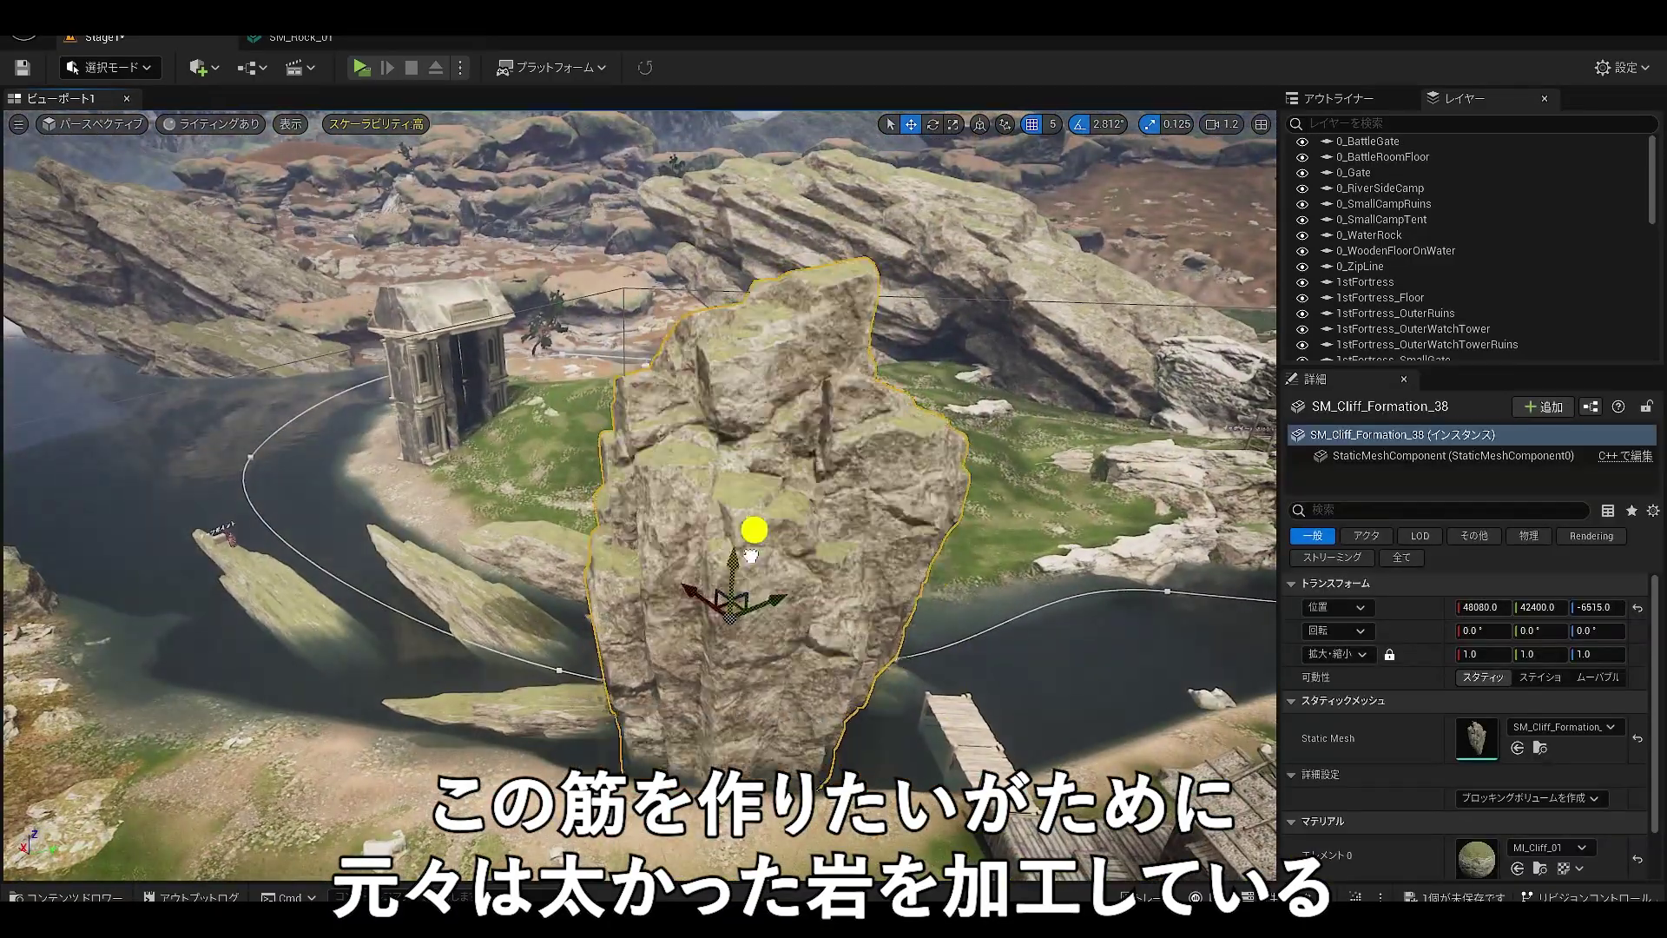
mouse_move(751, 556)
left_mouse_down("shift")
mouse_move(700, 492)
mouse_move(647, 547)
left_mouse_up("shift")
key("r")
key("e")
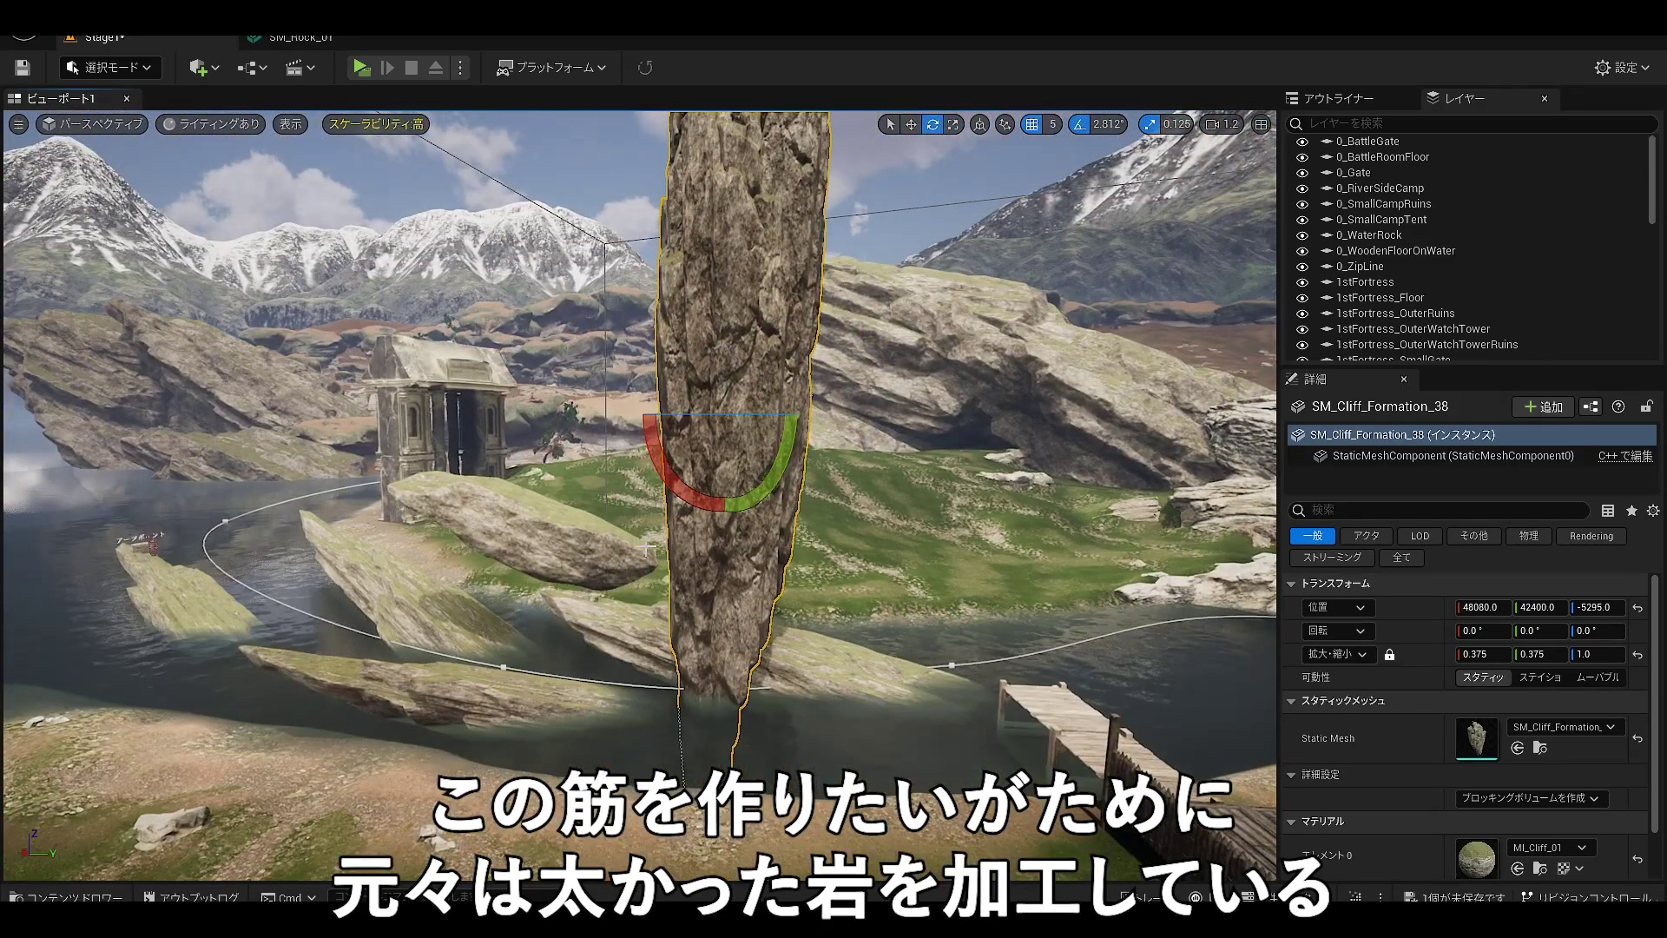
left_click_drag(664, 486, 592, 90)
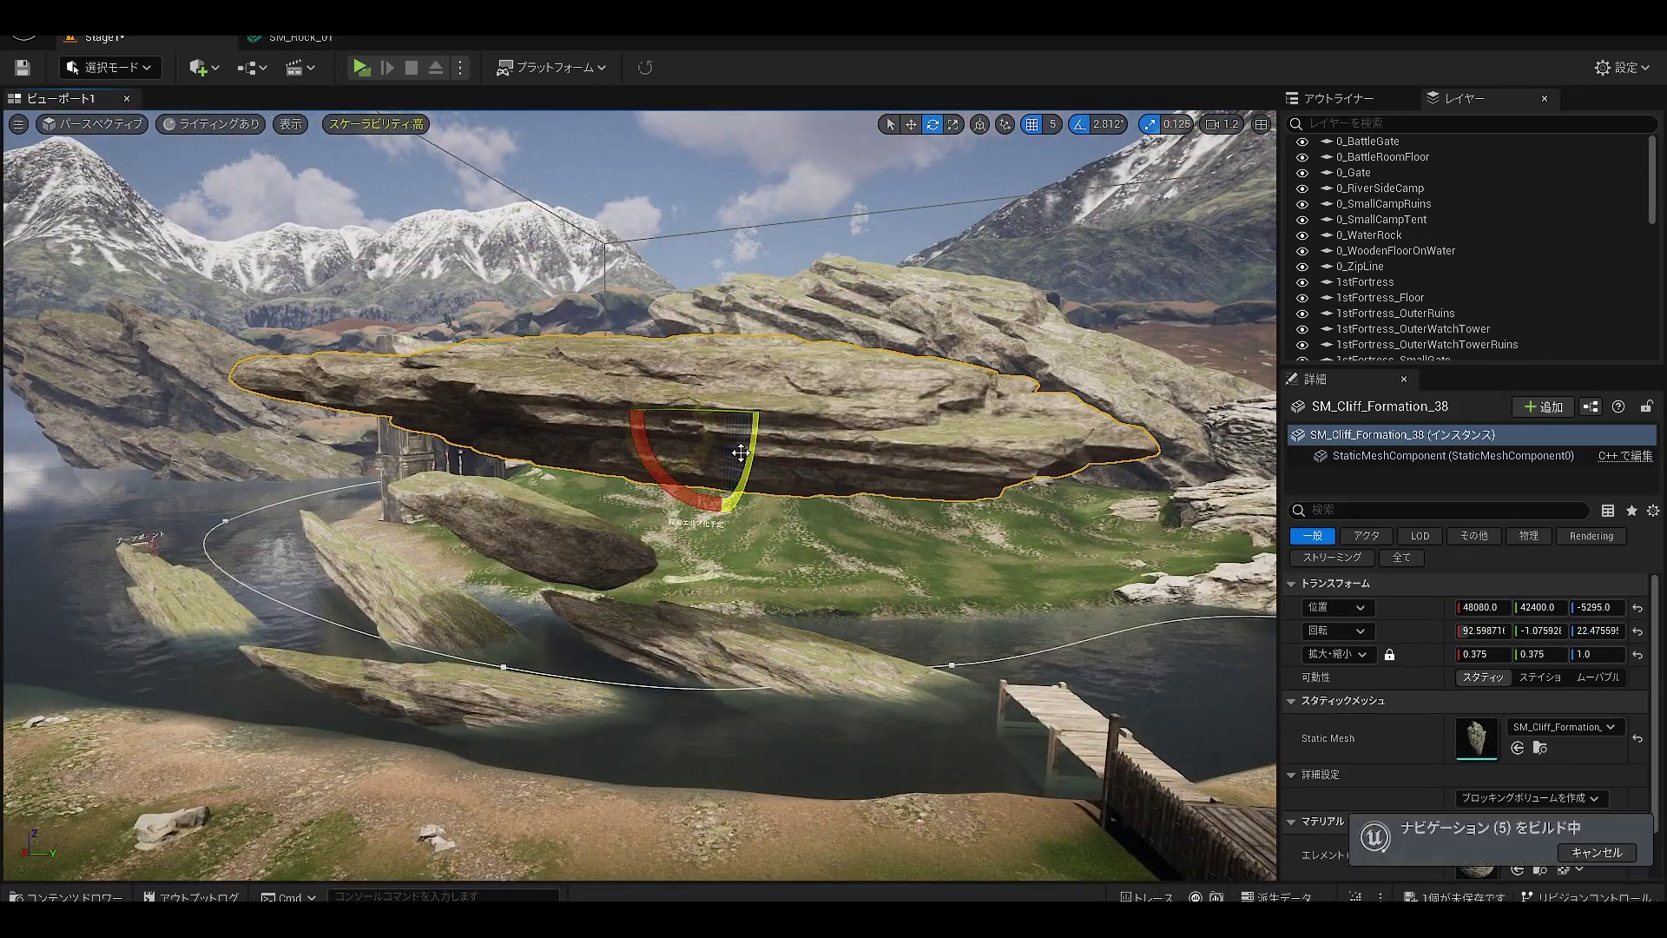
mouse_move(752, 401)
left_mouse_down()
mouse_move(641, 462)
mouse_move(904, 703)
left_mouse_up()
key("w")
left_click(576, 420)
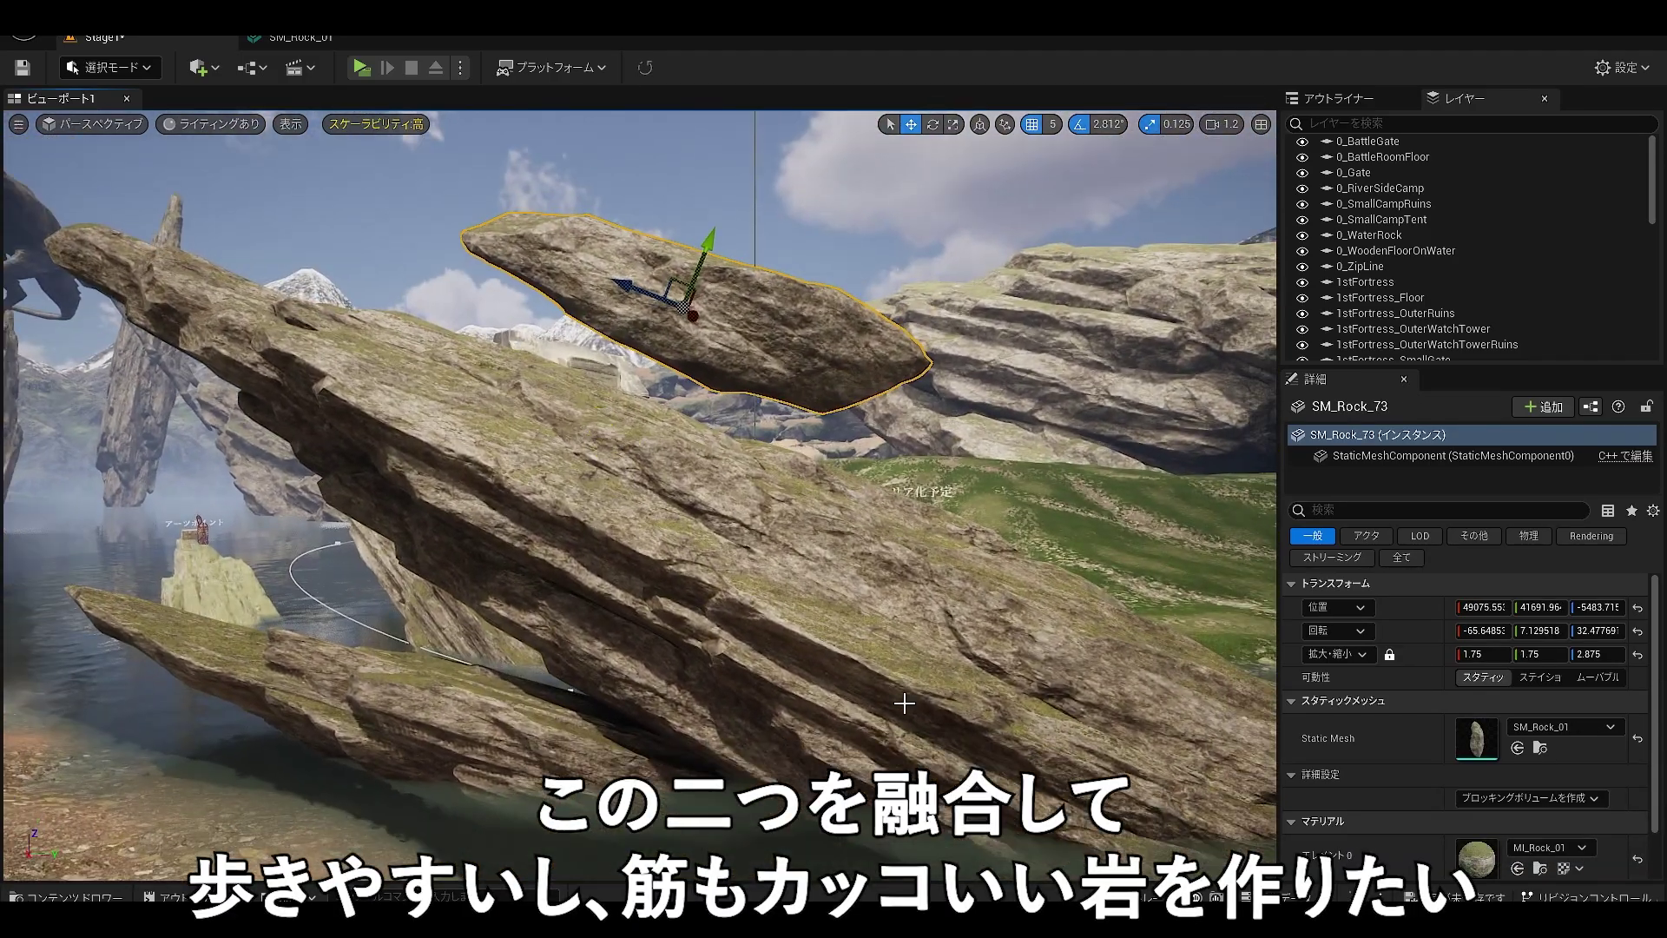
left_click(904, 704)
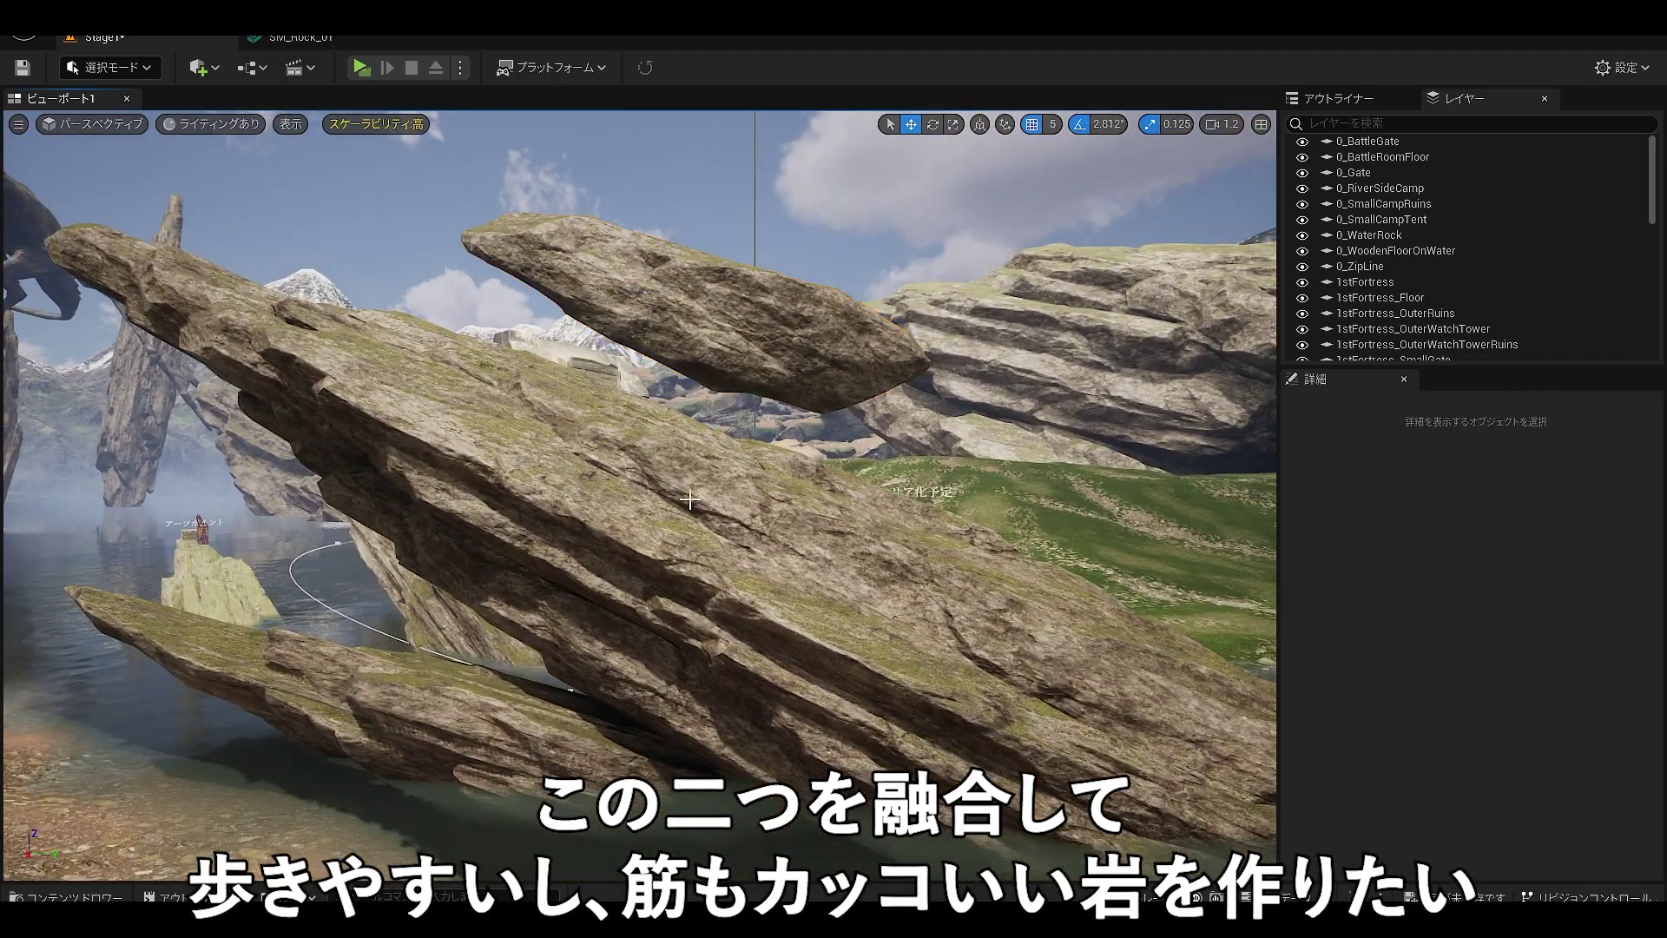
left_click_drag(848, 765, 847, 765)
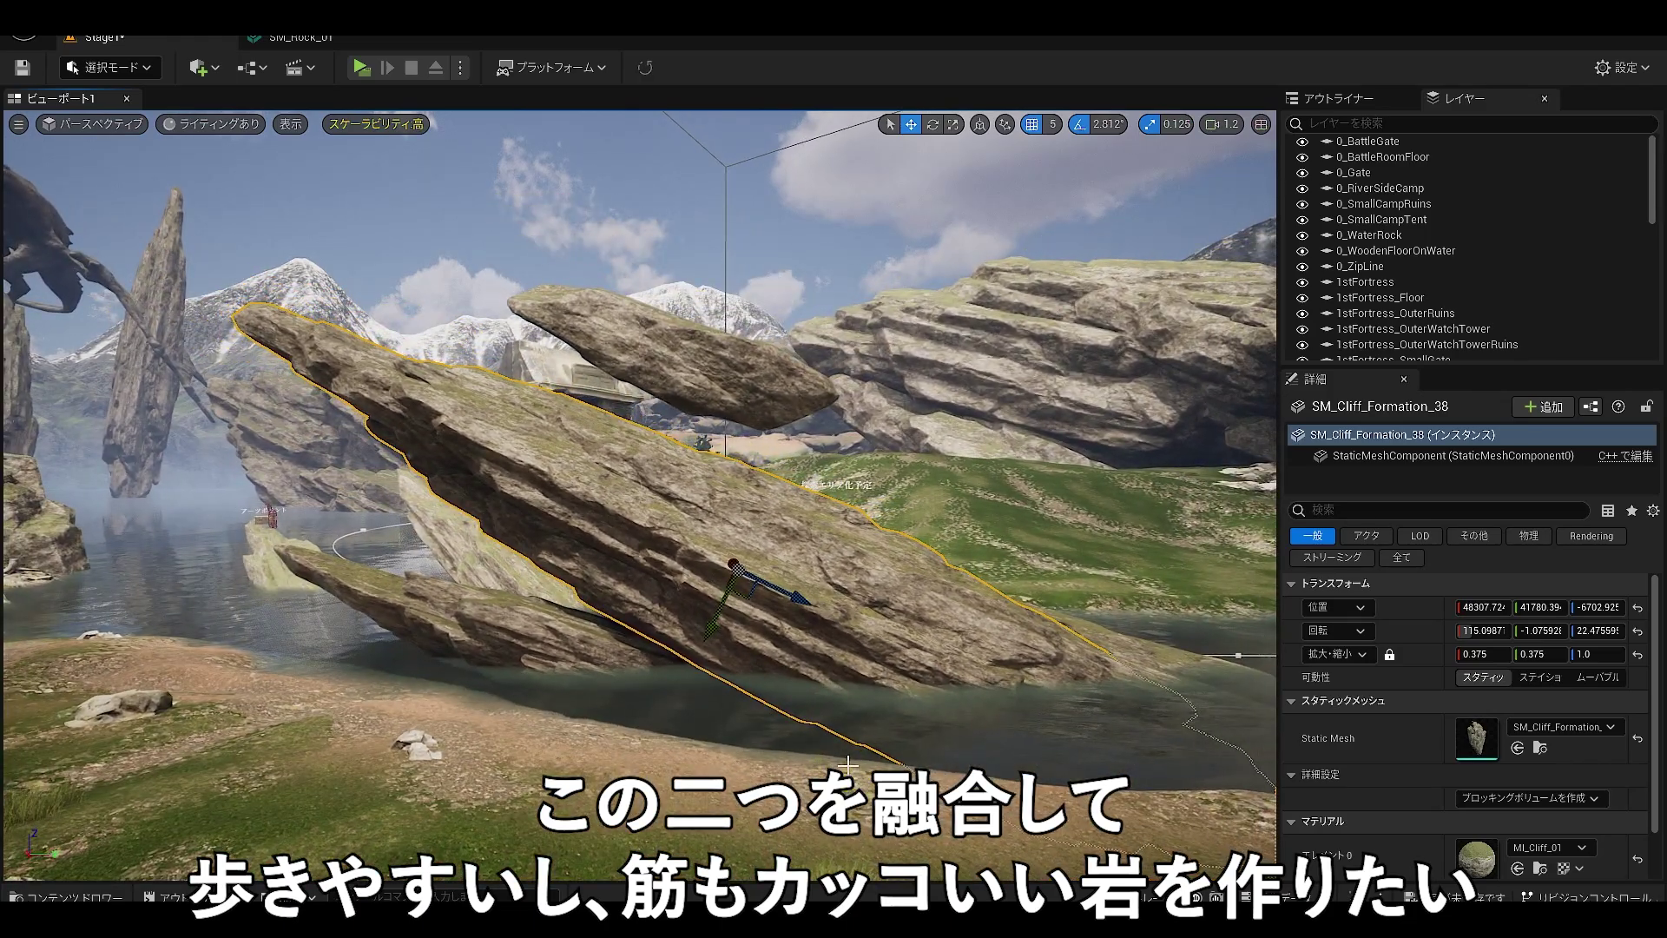
left_click_drag(829, 652, 841, 684)
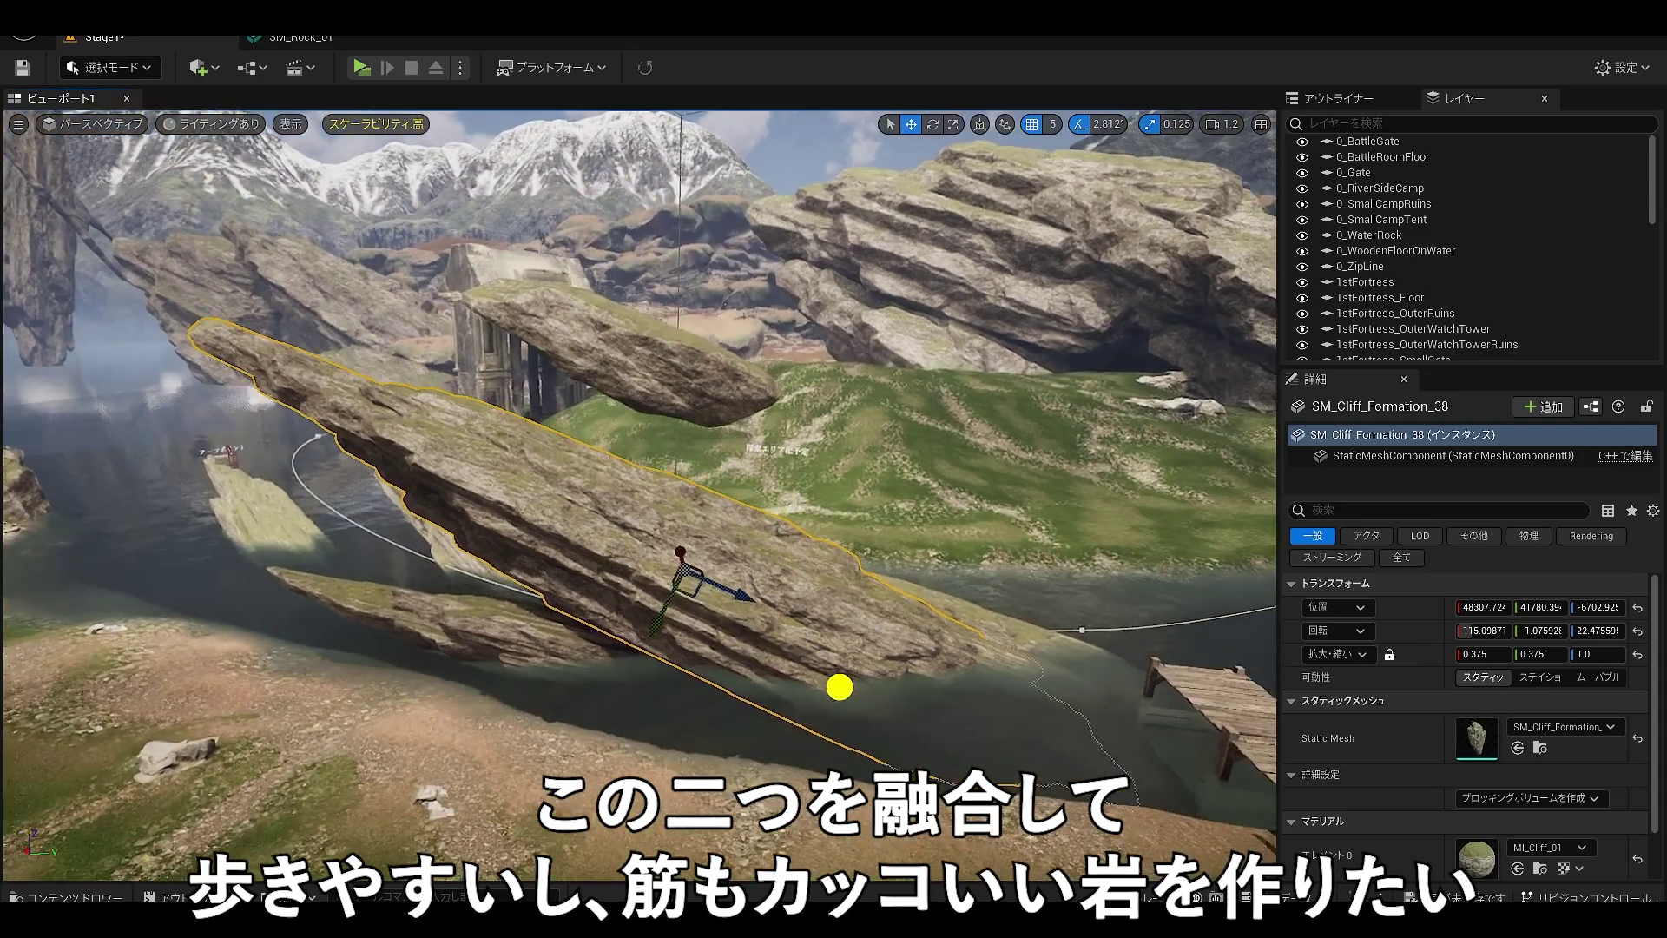
Rescale SM_Rock_73 to 3.0×1.375×6.375 and set it atop the ridged cliff slab
left_click(726, 375)
key("r")
left_click_drag(725, 375, 751, 336)
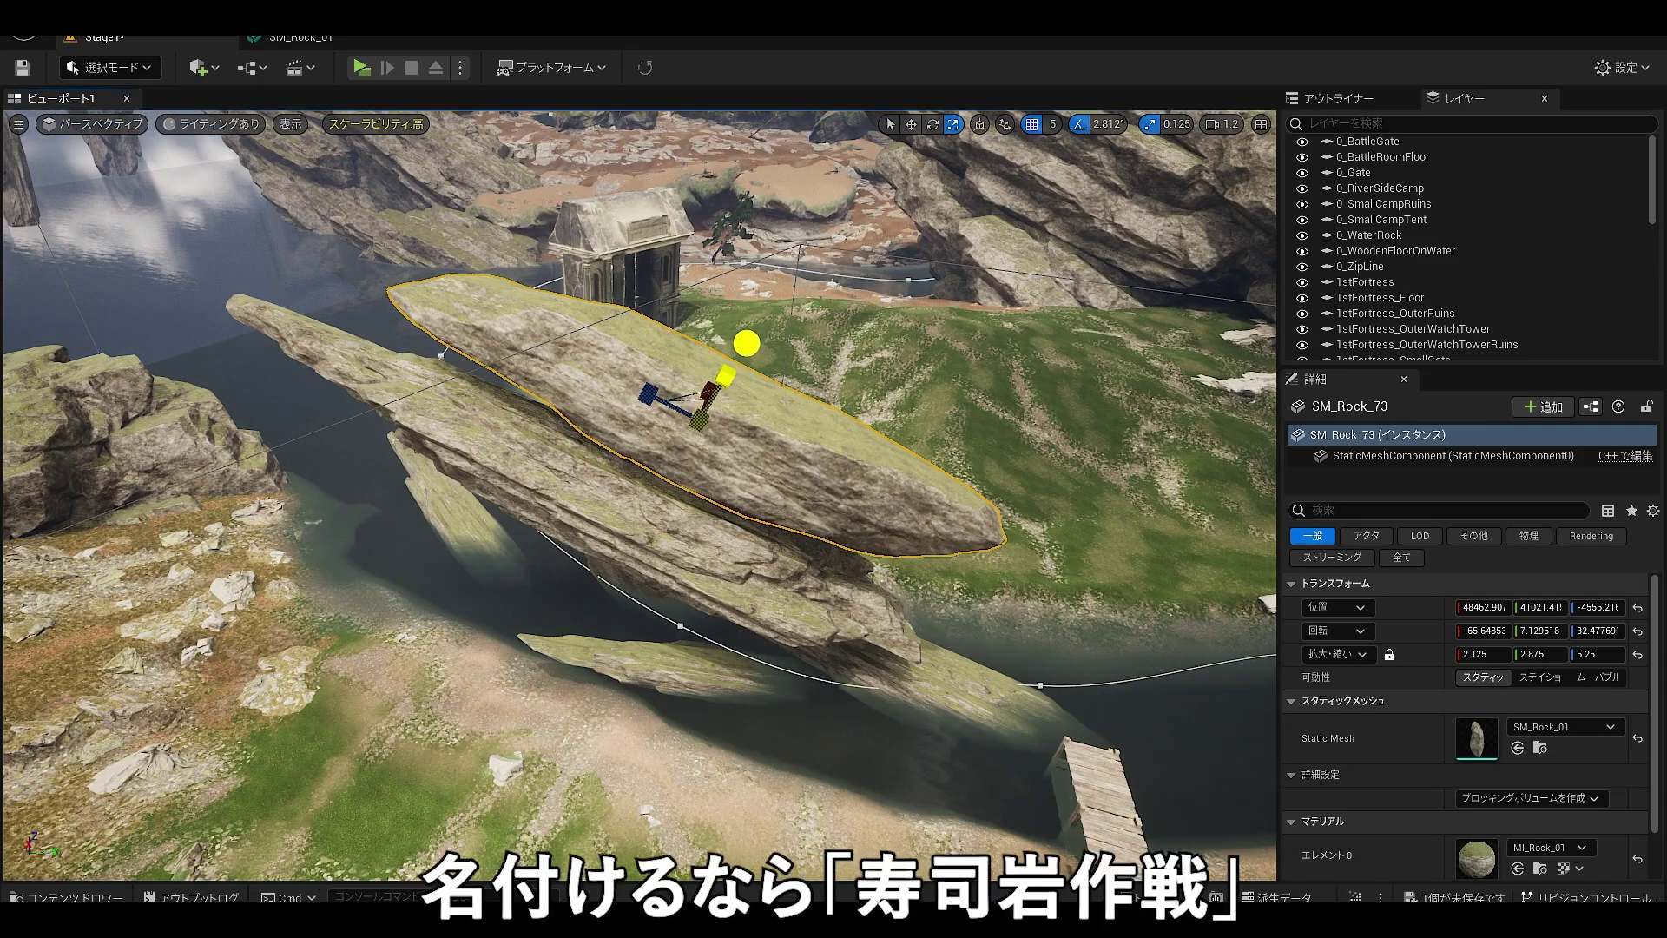
left_click_drag(764, 532, 756, 495)
left_click(755, 495)
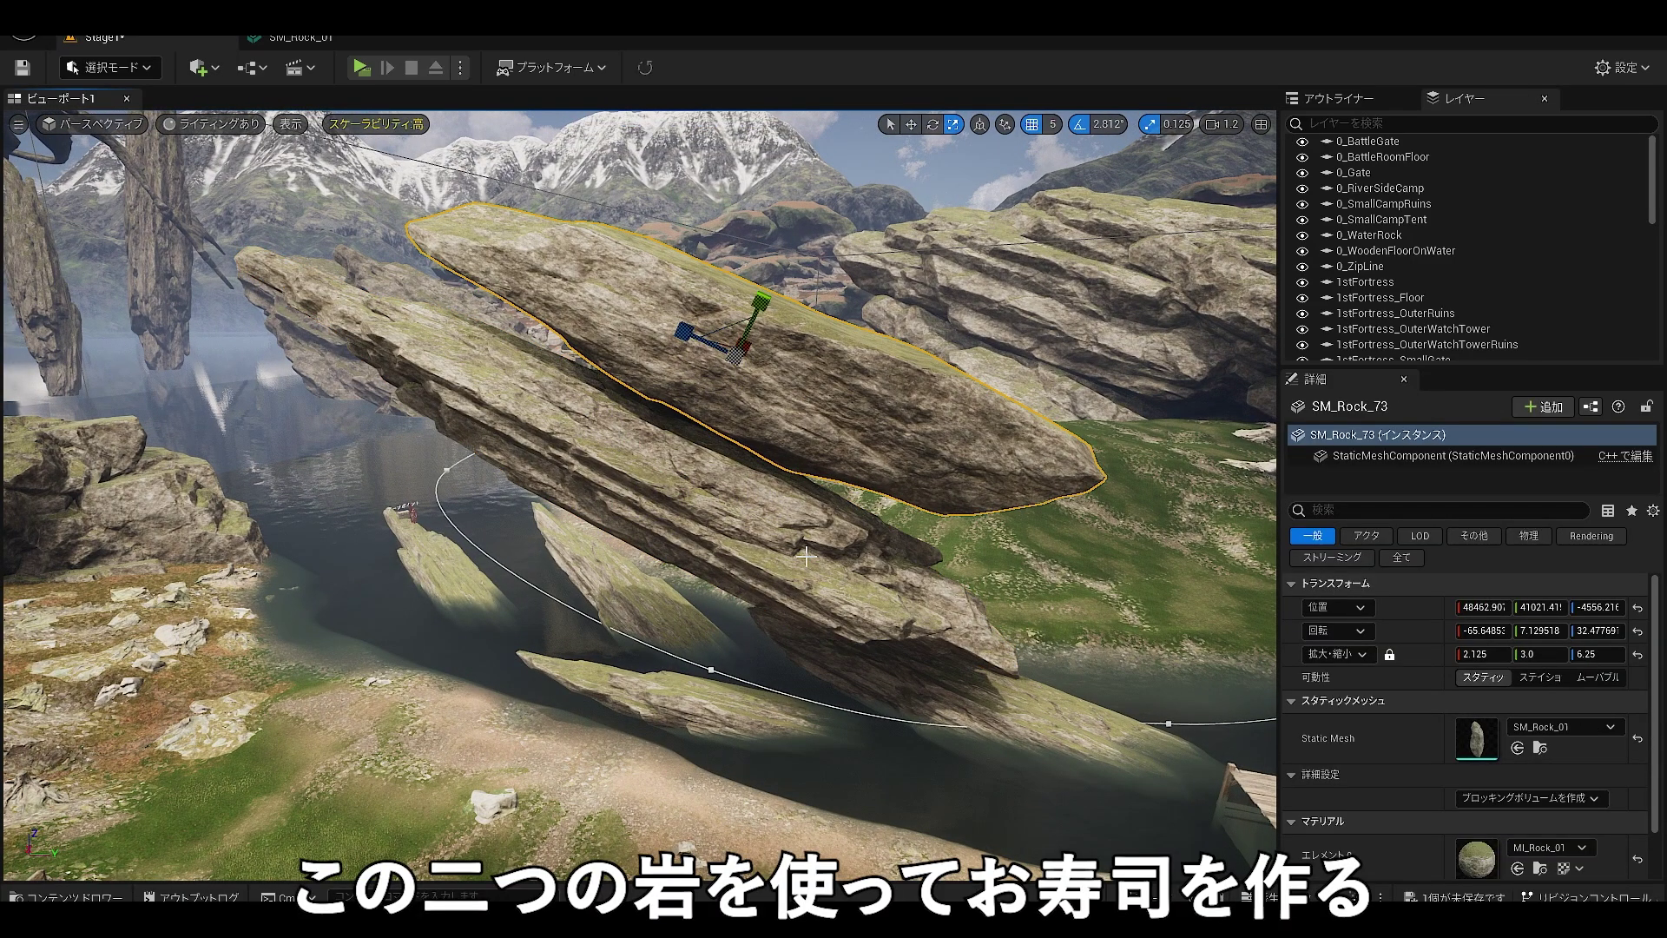
left_click_drag(728, 625, 728, 625)
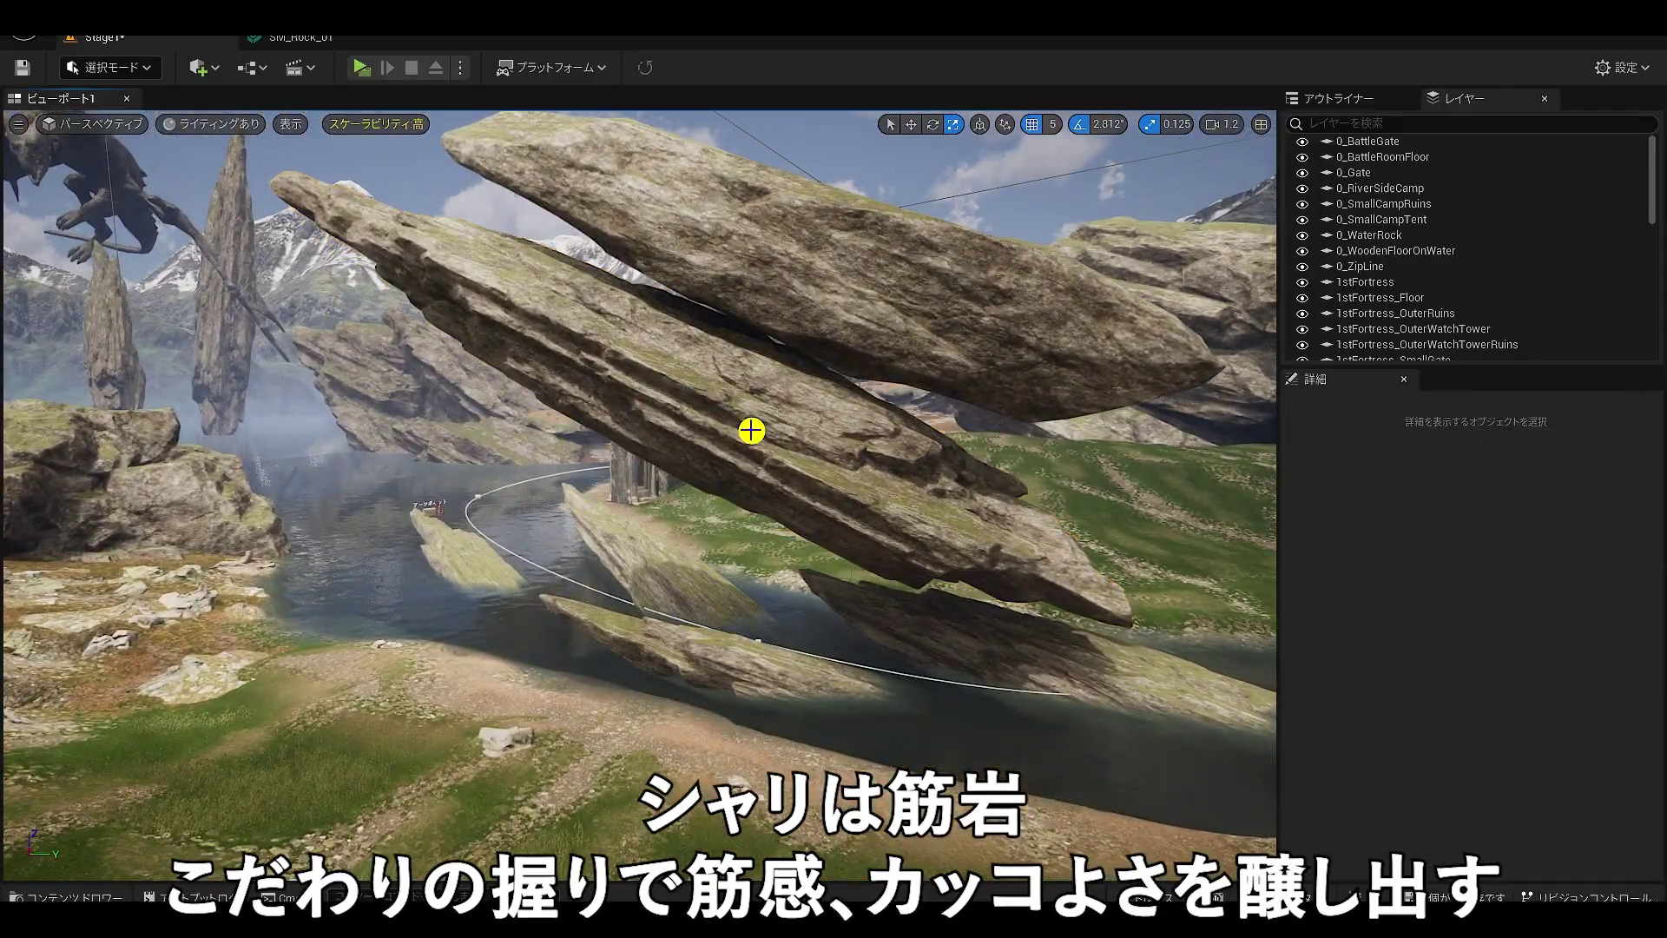
left_click(751, 430)
mouse_move(786, 510)
left_mouse_down()
mouse_move(726, 503)
mouse_move(744, 495)
mouse_move(767, 560)
mouse_move(741, 533)
left_mouse_up()
left_click(799, 290)
left_click_drag(785, 369, 714, 396)
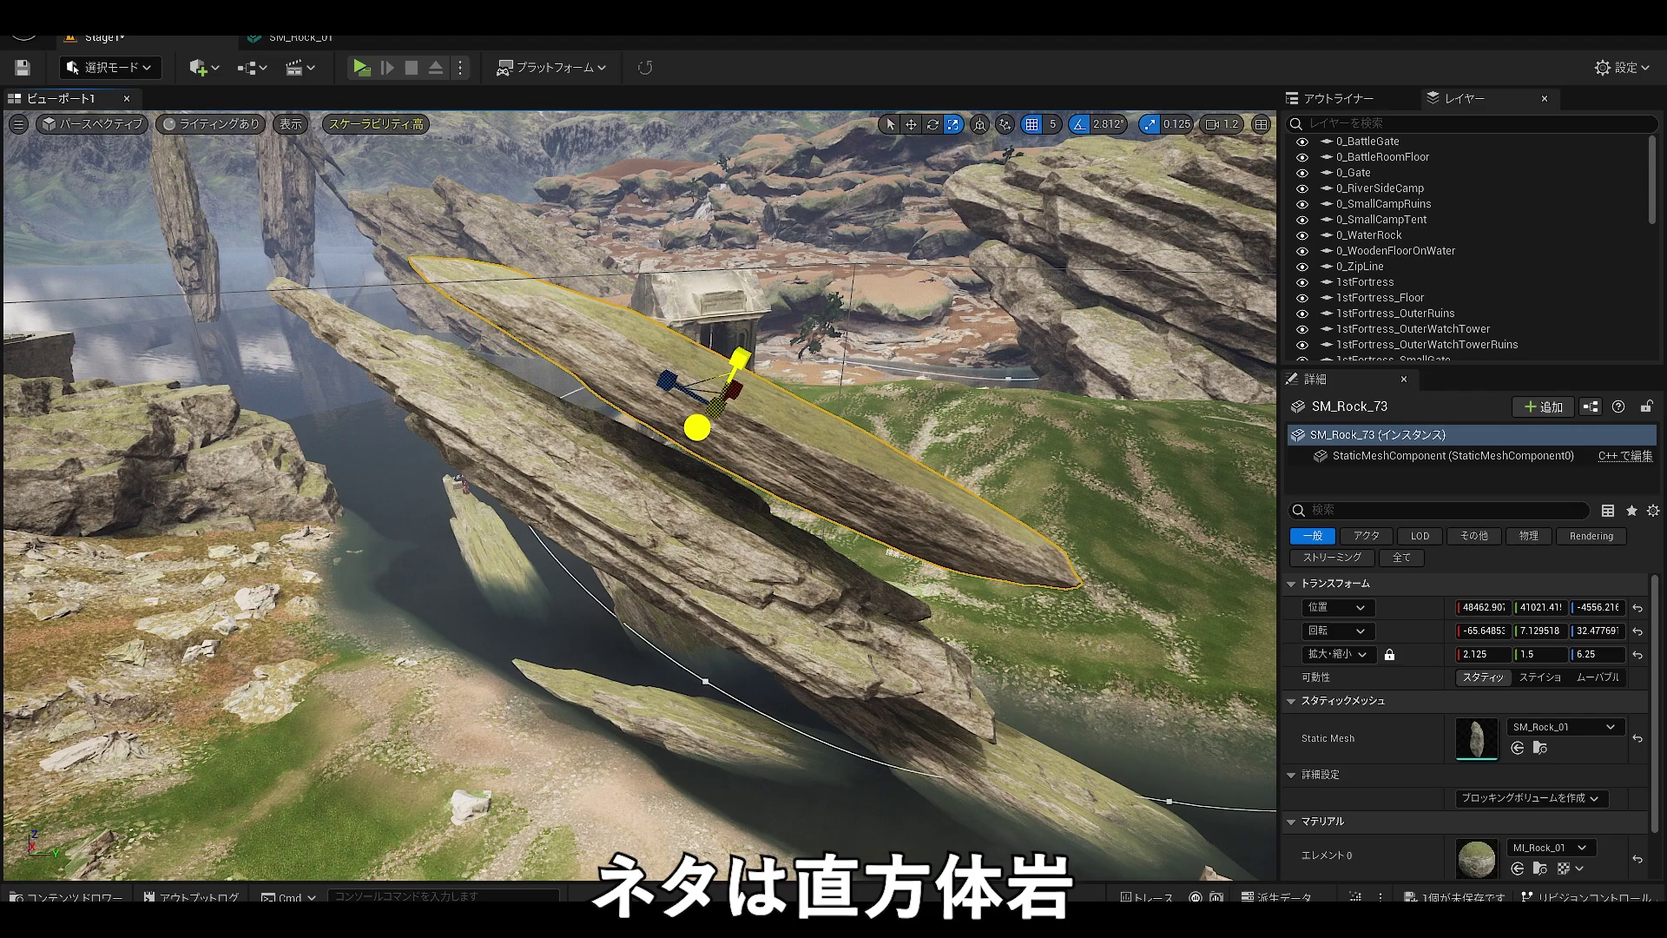
mouse_move(741, 352)
left_mouse_down()
mouse_move(545, 503)
mouse_move(545, 483)
mouse_move(652, 494)
mouse_move(569, 508)
left_mouse_up()
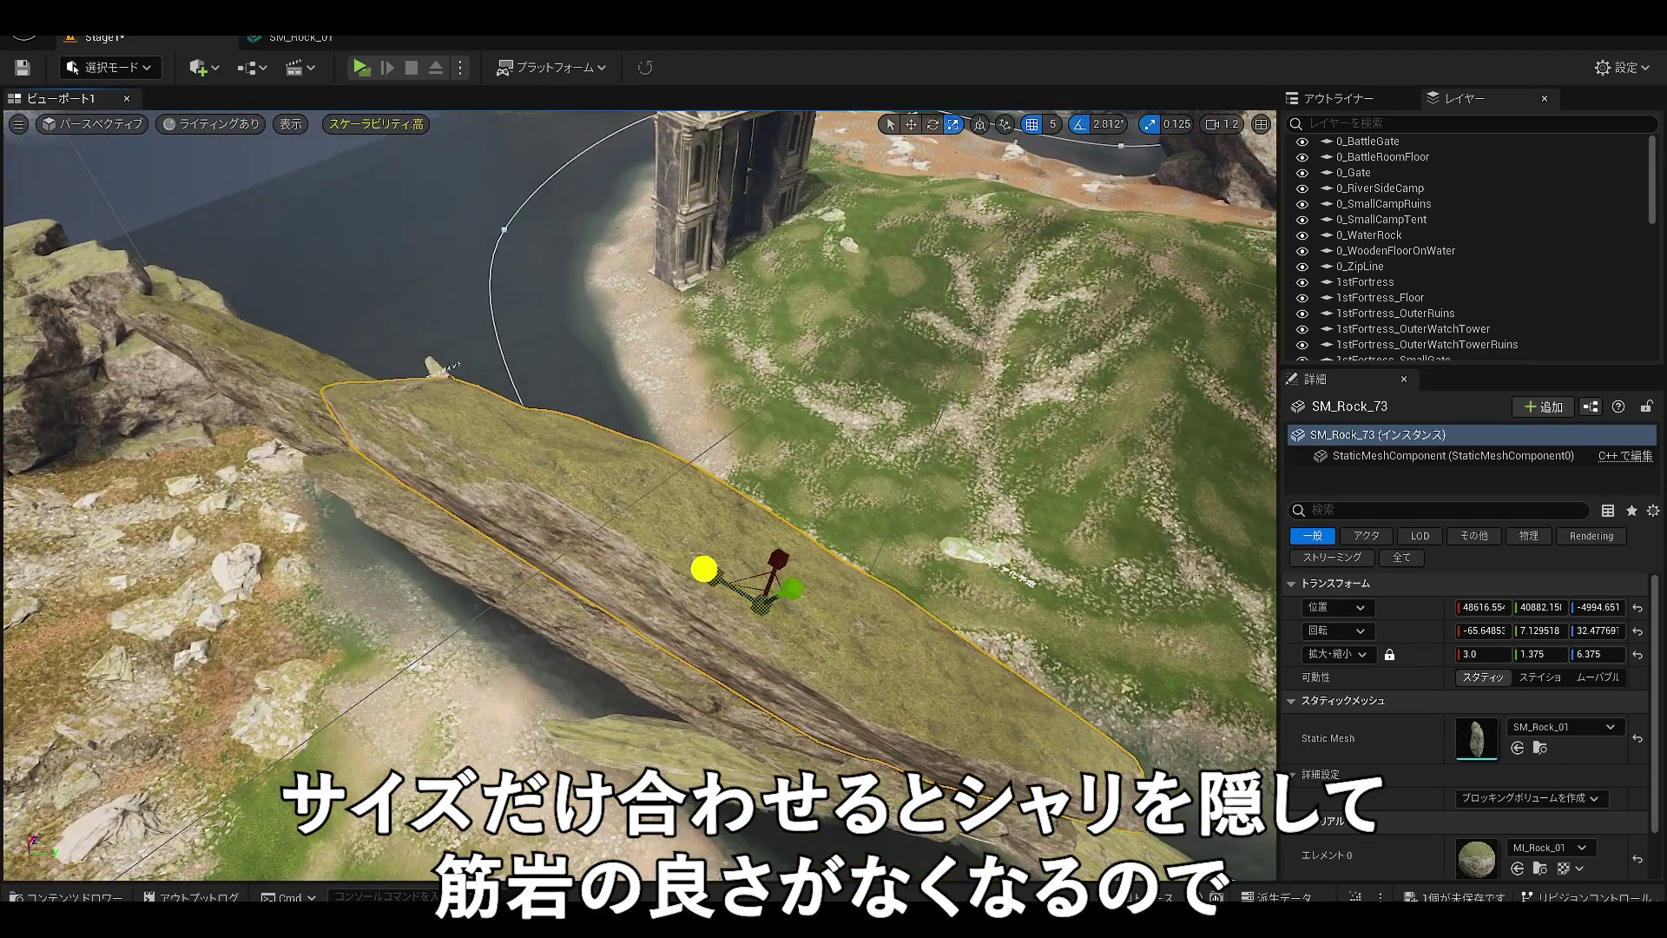
Lengthen SM_Rock_73 to Z 7.5, angle it along the ridge, and narrow Y to 0.875
left_click_drag(704, 569, 799, 612)
left_click_drag(701, 643, 923, 734)
right_click_drag(923, 733, 771, 734)
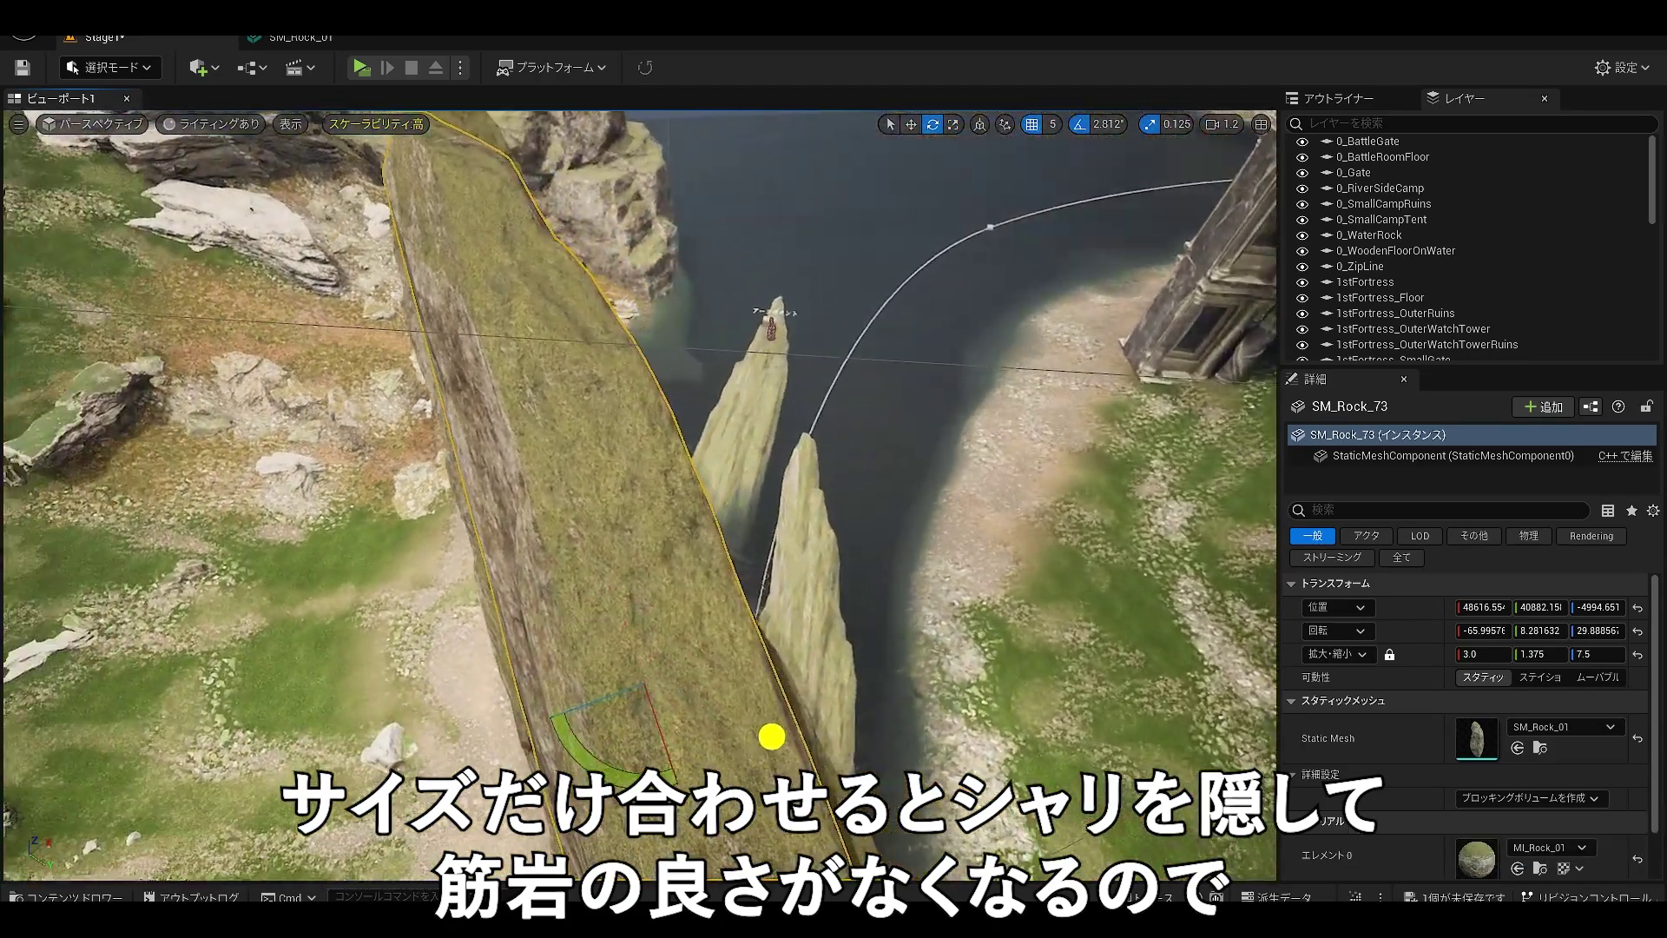
key("w")
mouse_move(652, 681)
left_mouse_down()
mouse_move(613, 560)
mouse_move(550, 547)
left_mouse_up()
right_click_drag(550, 547, 744, 491)
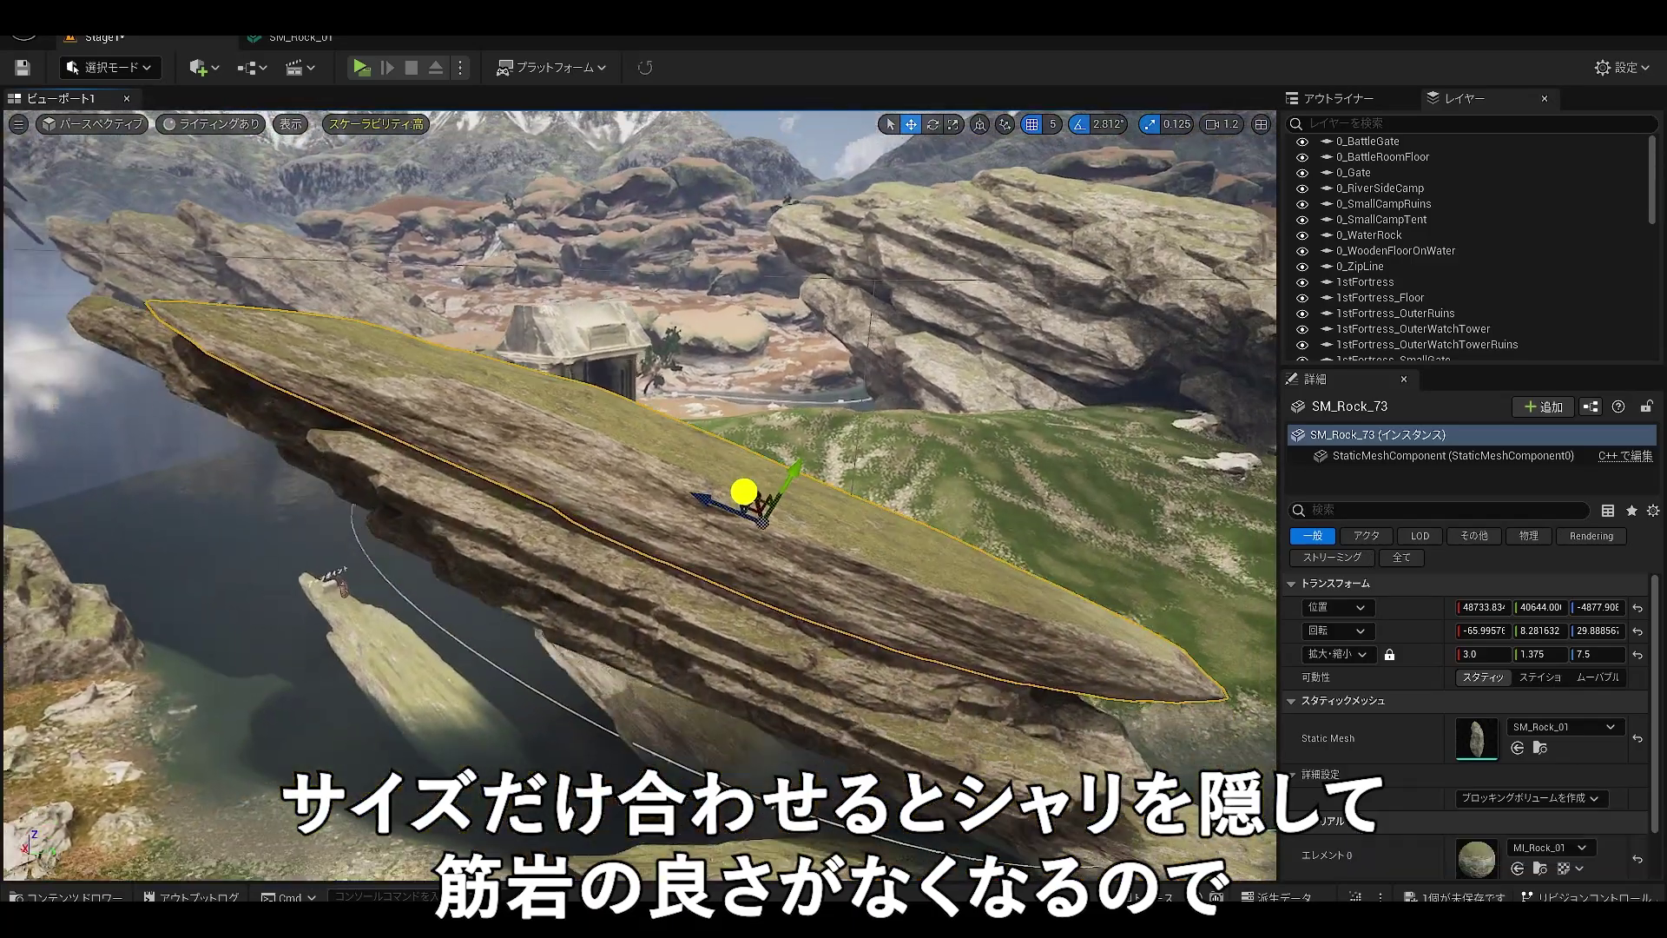
key("r")
mouse_move(764, 373)
left_mouse_down()
mouse_move(782, 388)
mouse_move(729, 349)
left_mouse_up()
Undo the last tilt, then roll and lower the flat rock to sit flush on the ridge
key("w")
right_click_drag(789, 422, 881, 426)
key("ctrl+z")
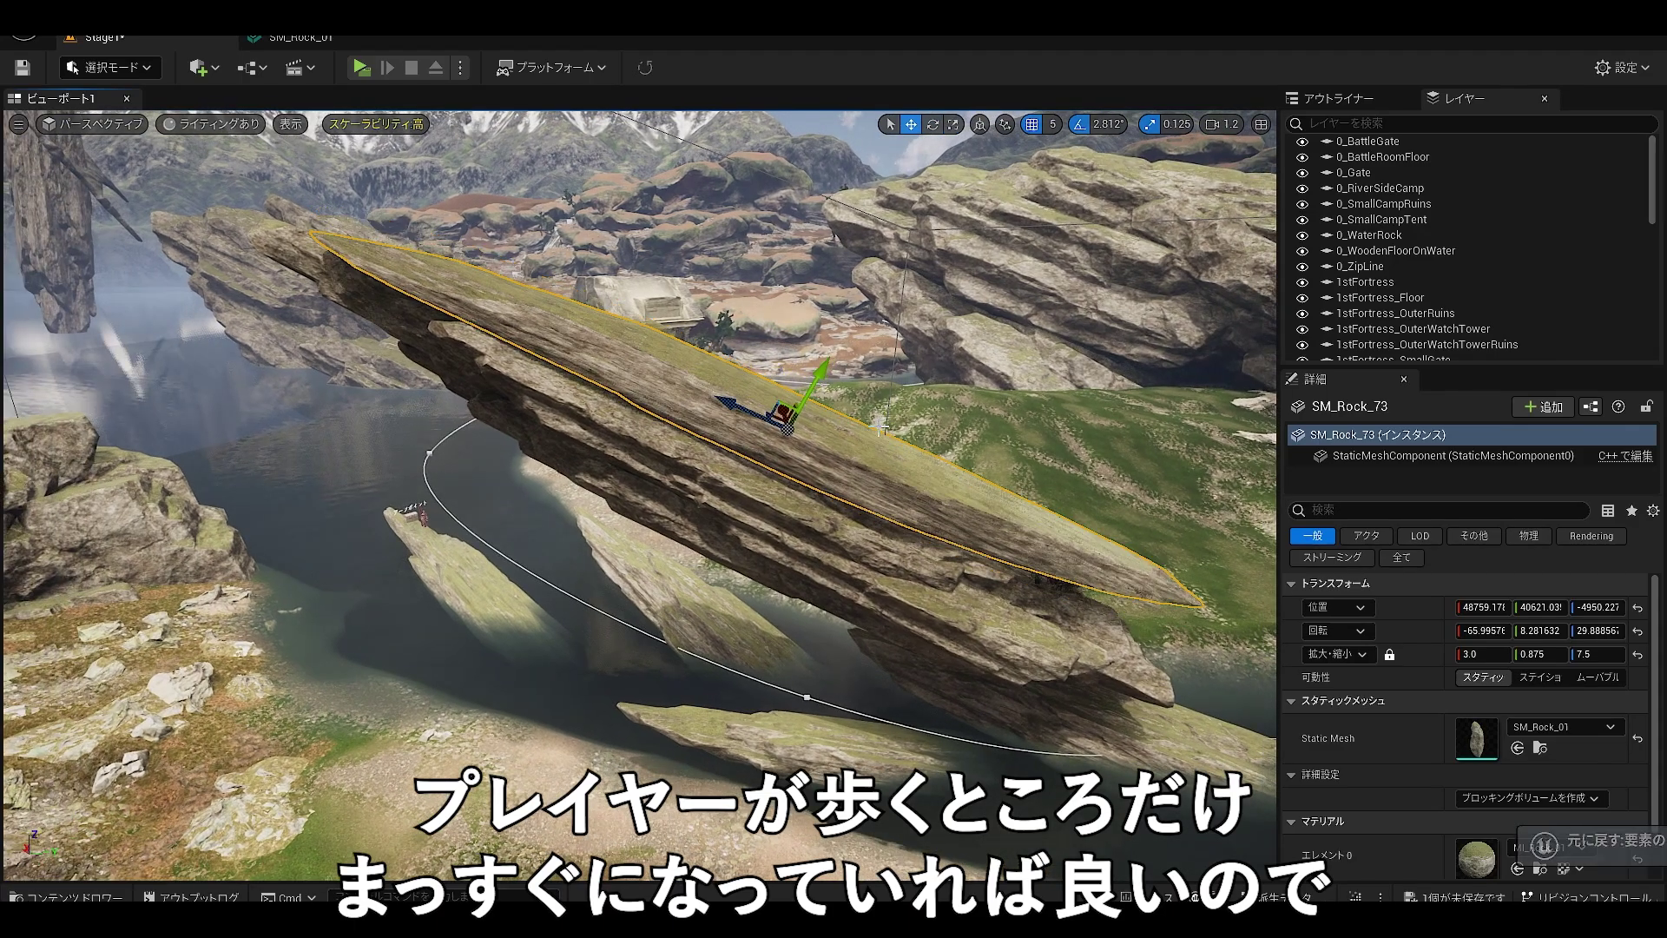
left_click_drag(833, 388, 826, 373)
mouse_move(848, 432)
right_mouse_down()
mouse_move(746, 431)
mouse_move(639, 394)
right_mouse_up()
key("e")
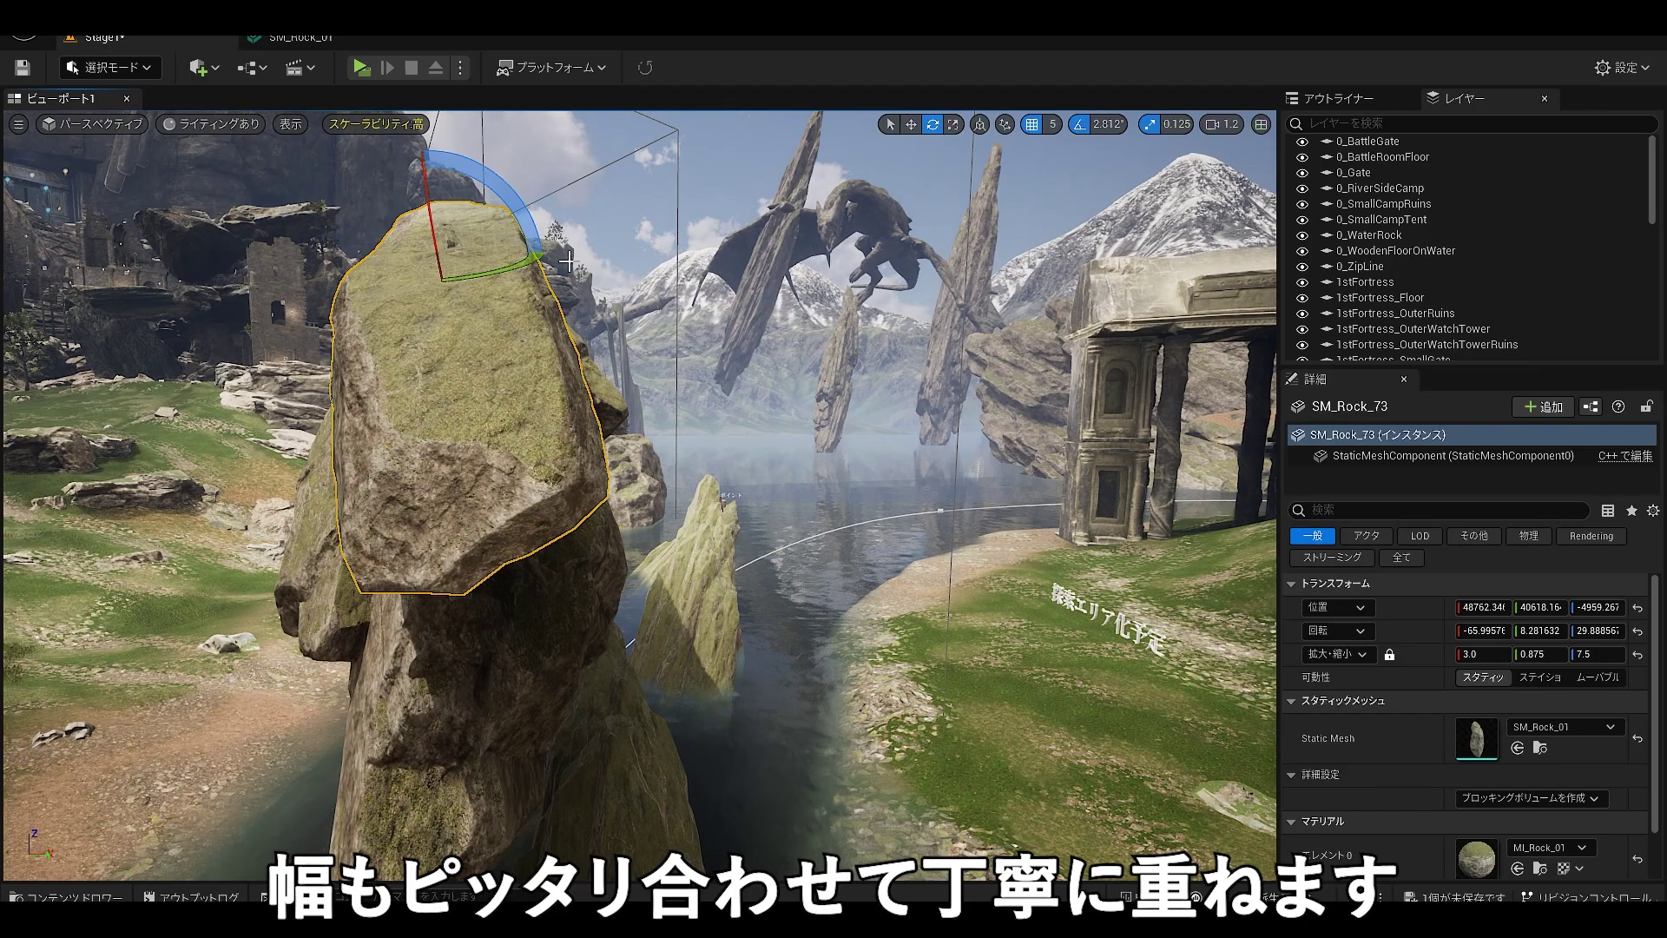
right_click_drag(528, 230, 563, 308)
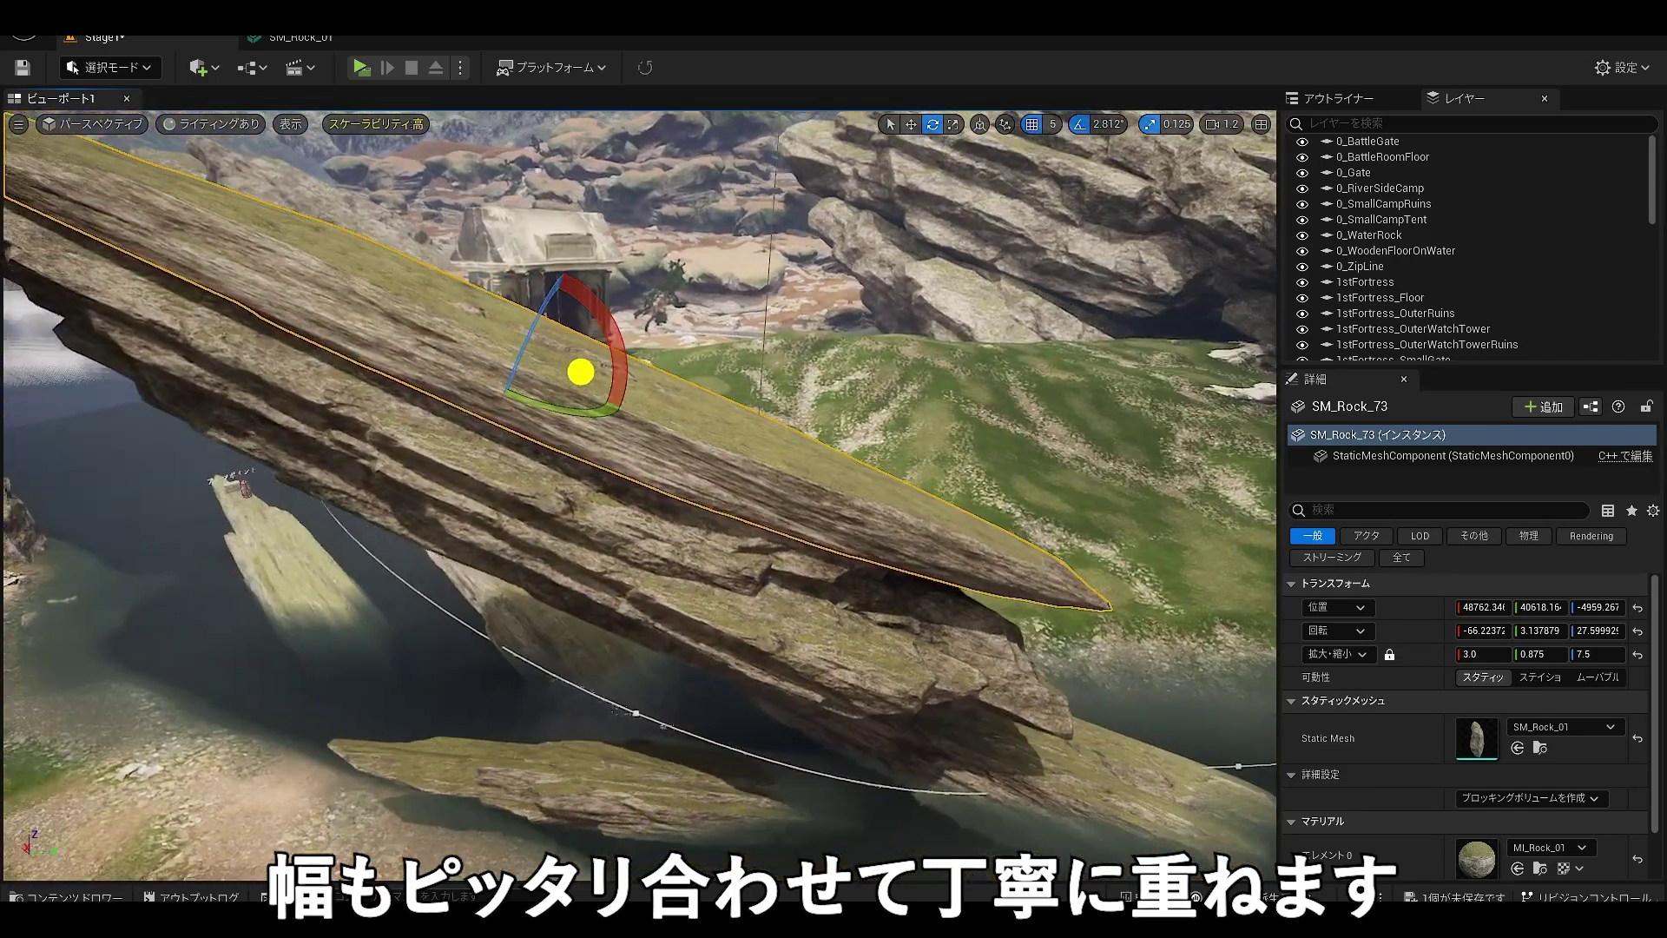
key("w")
left_click_drag(587, 307, 582, 310)
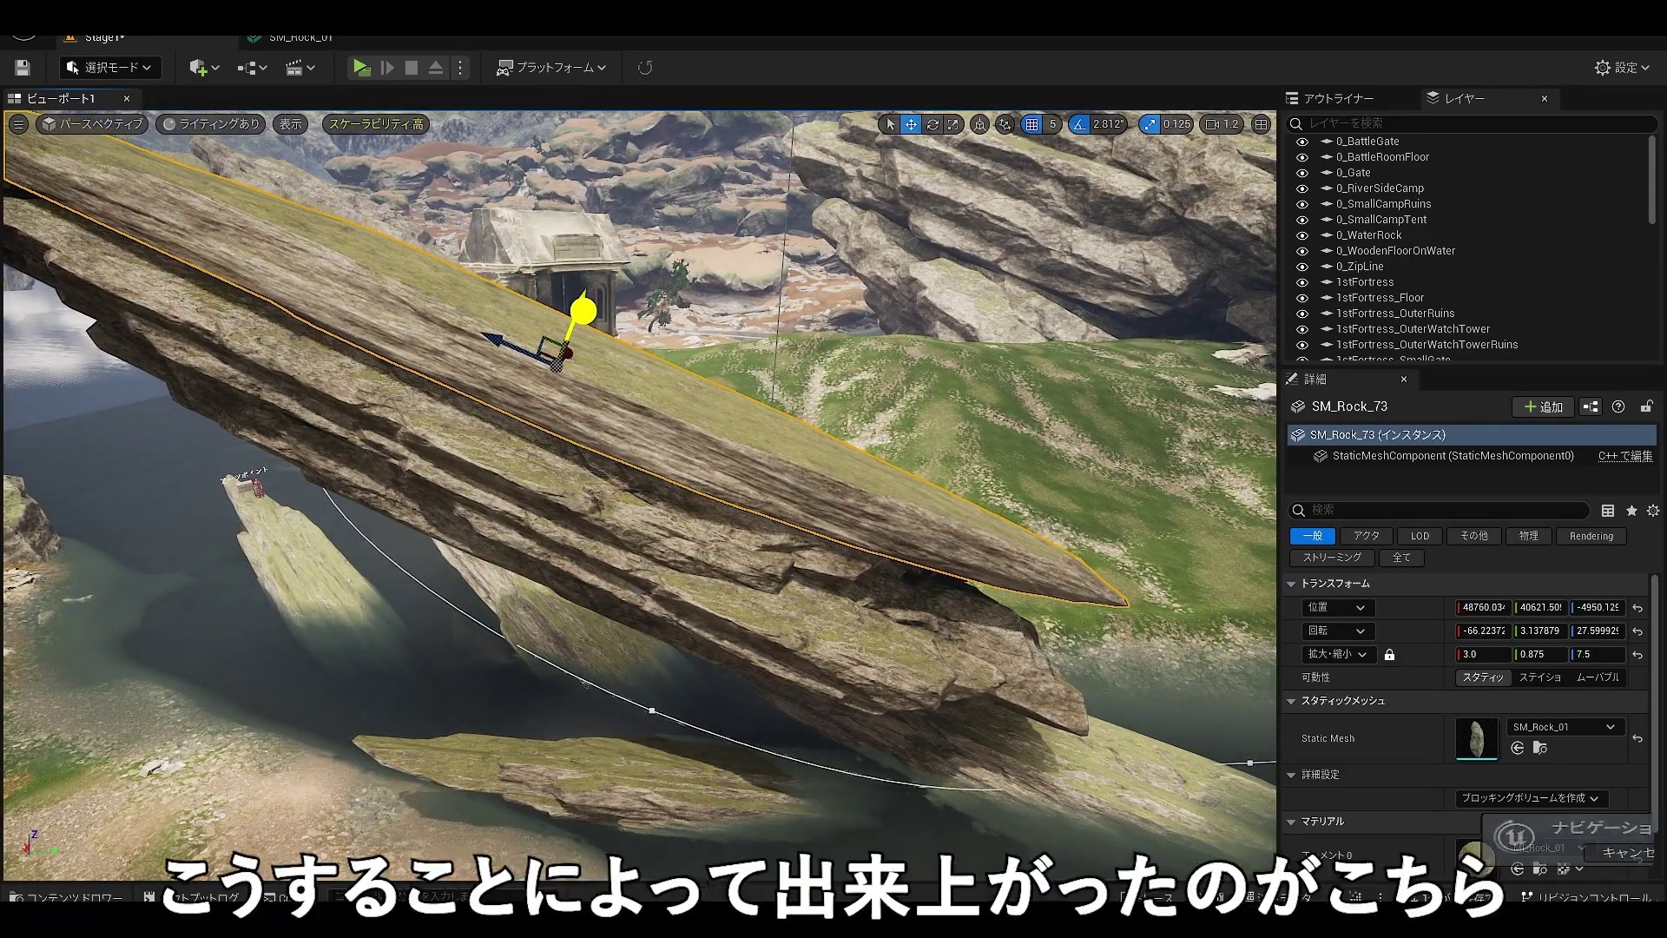